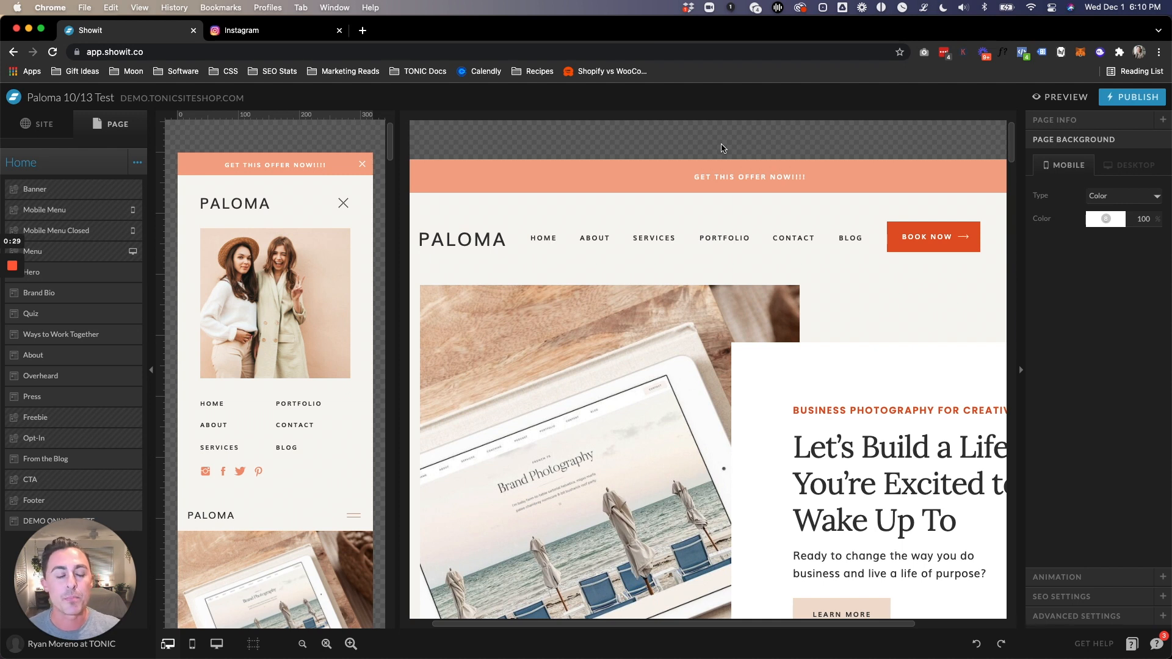
# Open the home page's Footer site canvas for editing and delete its row of four images
pyautogui.scroll(-20, 654, 200)
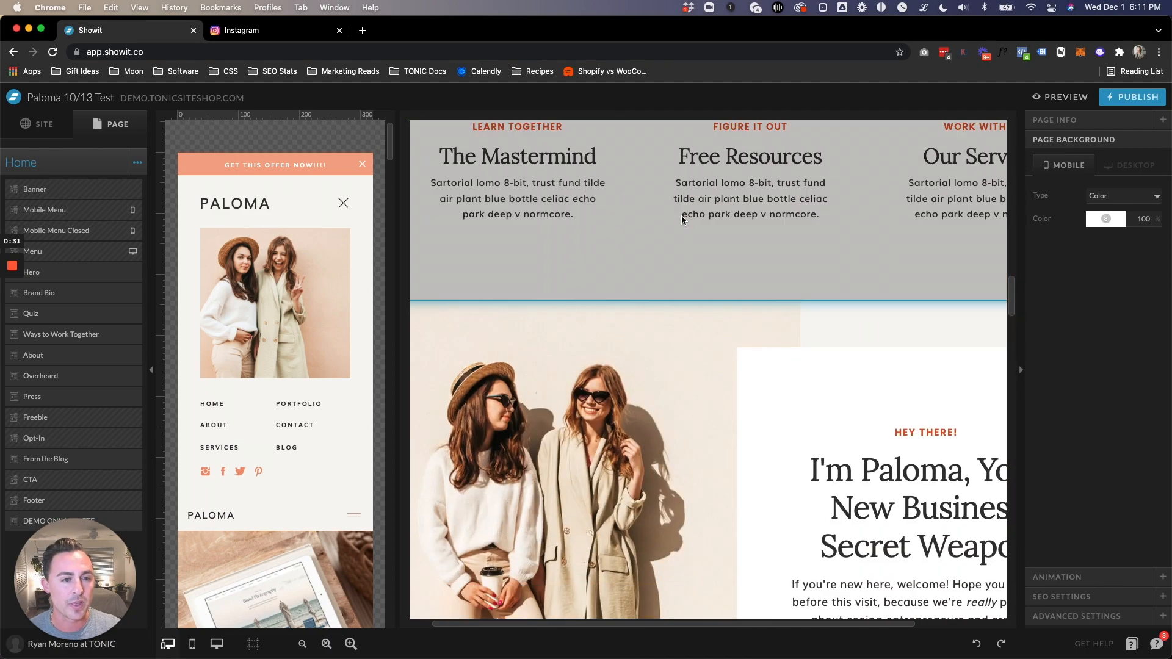
pyautogui.scroll(-15, 681, 215)
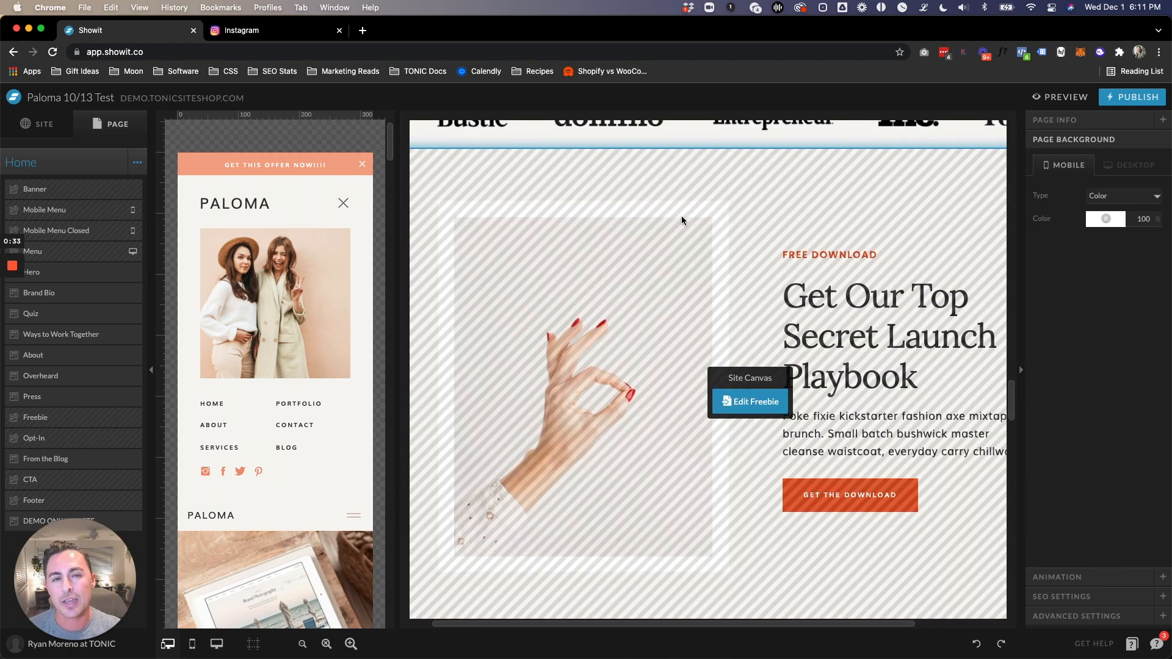
pyautogui.scroll(-20, 681, 220)
pyautogui.scroll(-5, 680, 216)
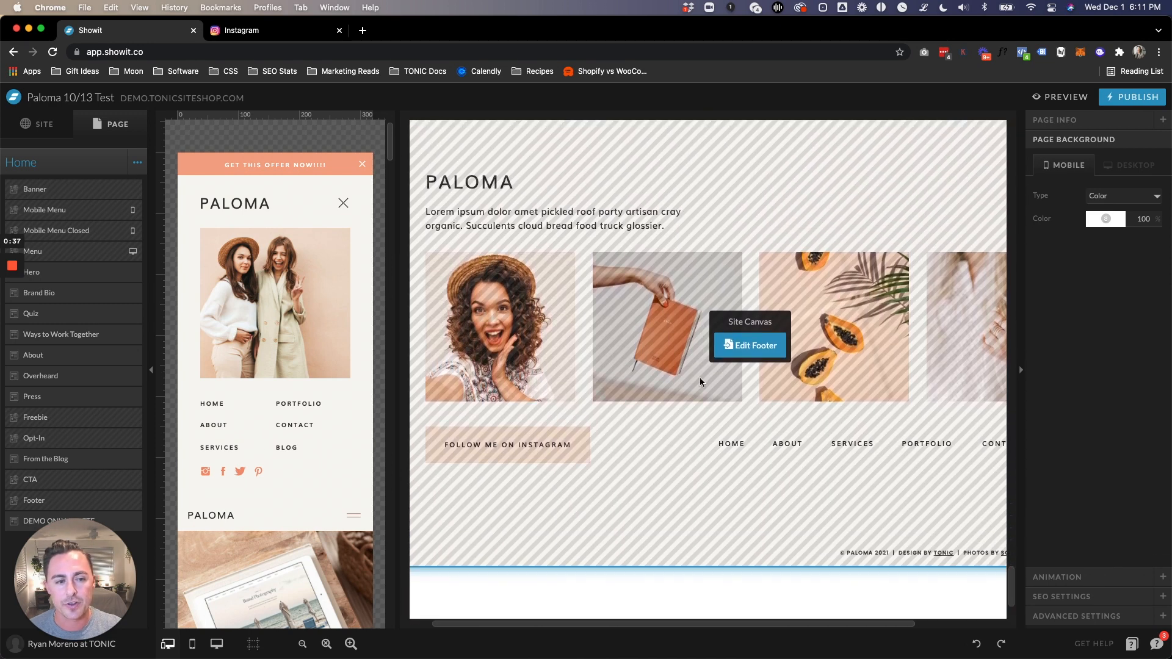
pyautogui.click(699, 377)
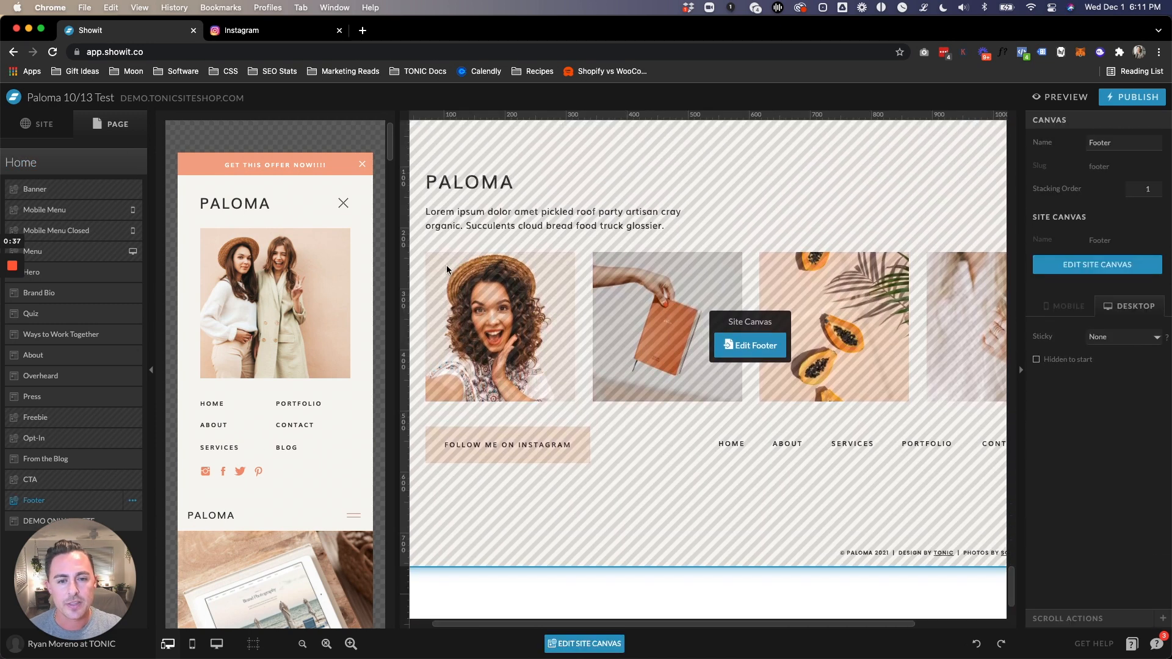
pyautogui.click(772, 352)
pyautogui.moveTo(419, 312); pyautogui.dragTo(967, 352)
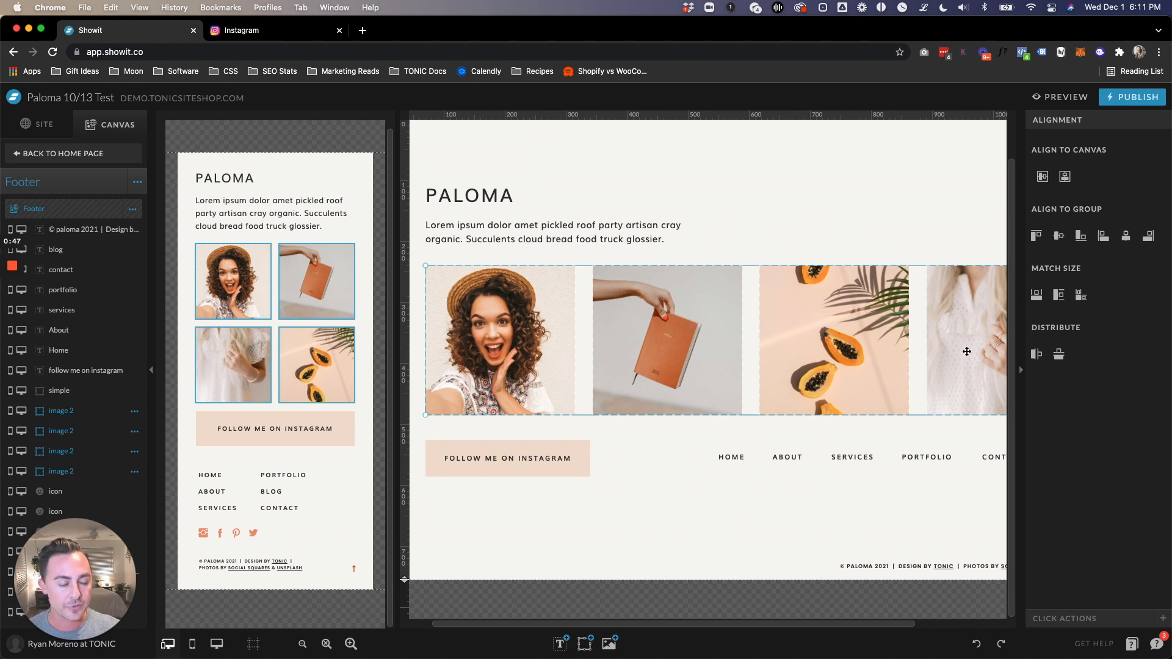
pyautogui.press('Delete')
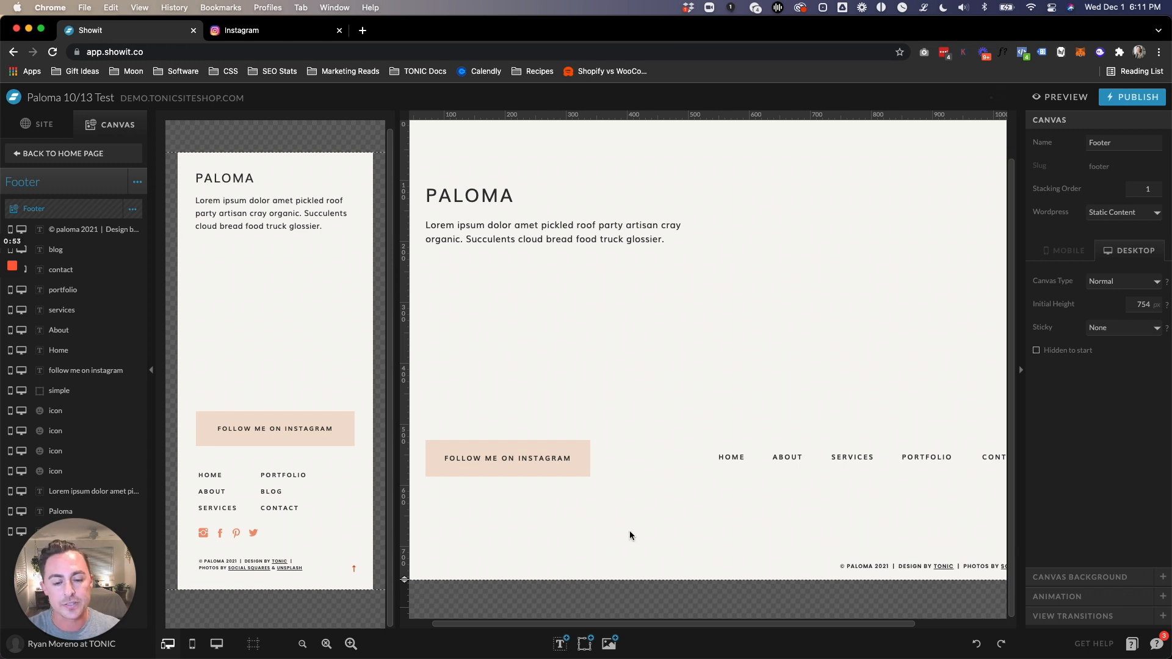
# Add a Social Grid to the footer and size it on desktop to fill the space between the intro text and the Instagram button
pyautogui.click(583, 645)
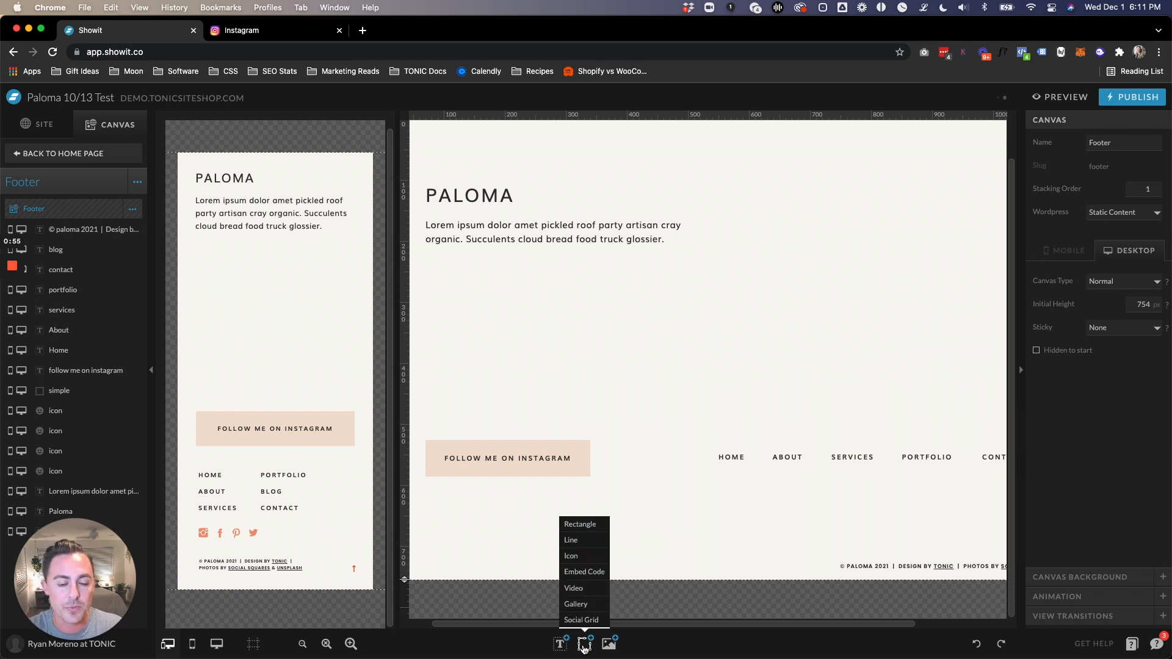
pyautogui.click(595, 620)
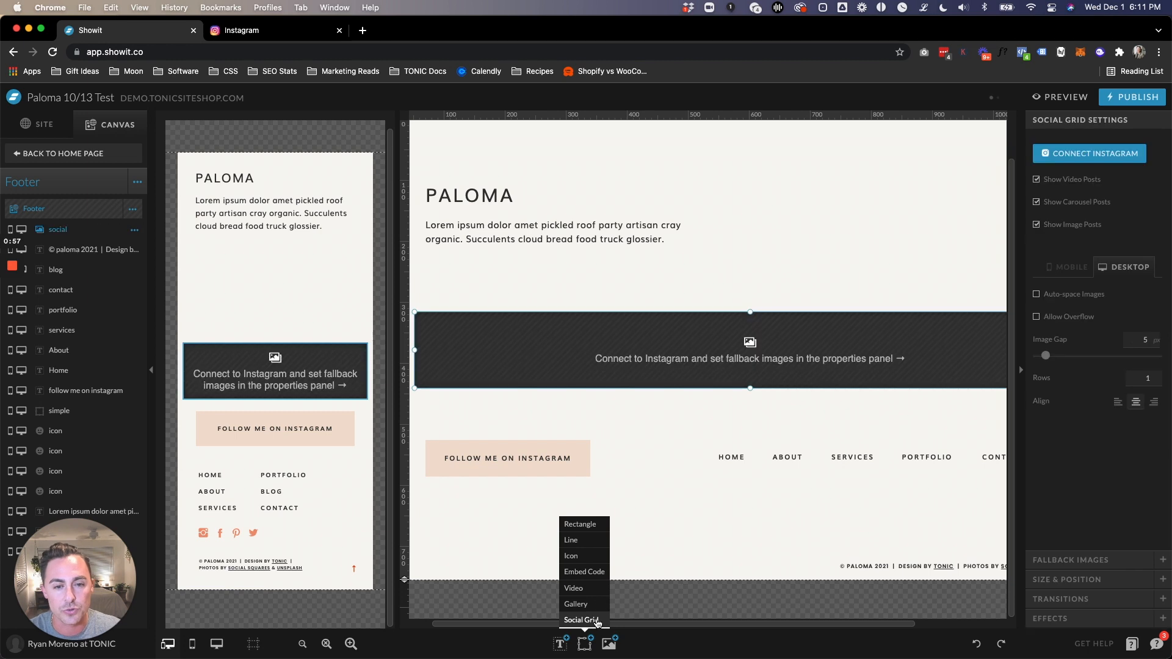
pyautogui.moveTo(415, 313); pyautogui.dragTo(427, 283)
pyautogui.moveTo(749, 388); pyautogui.dragTo(746, 409)
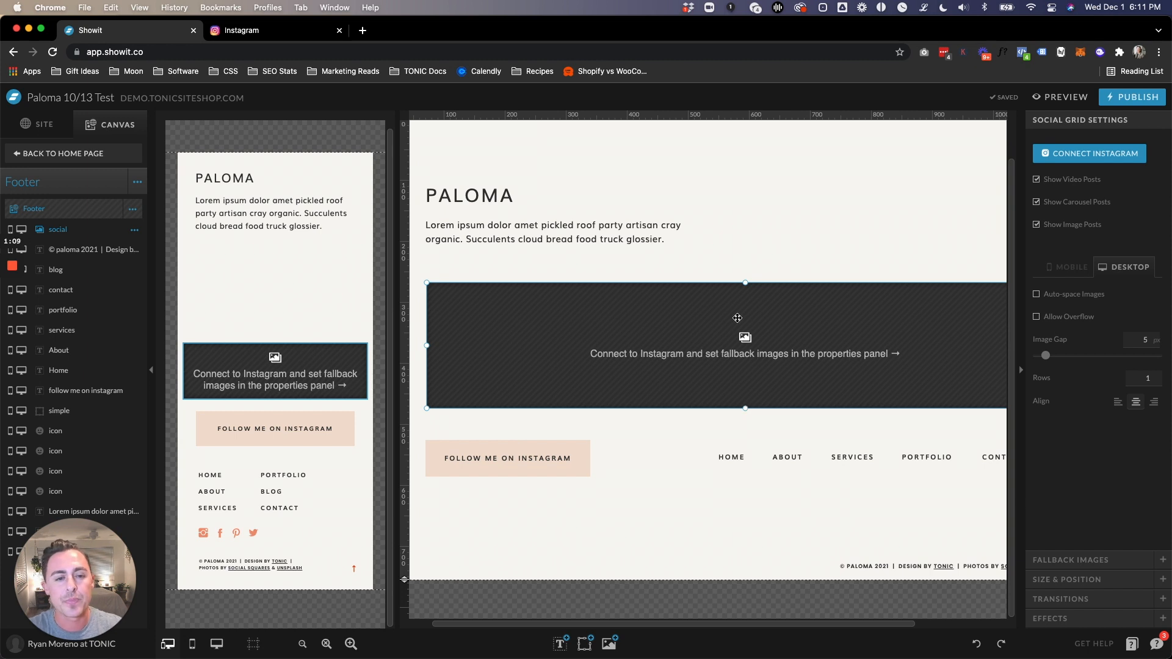
# Connect the Instagram account to Showit and allow access to its profile information and media
pyautogui.click(1099, 154)
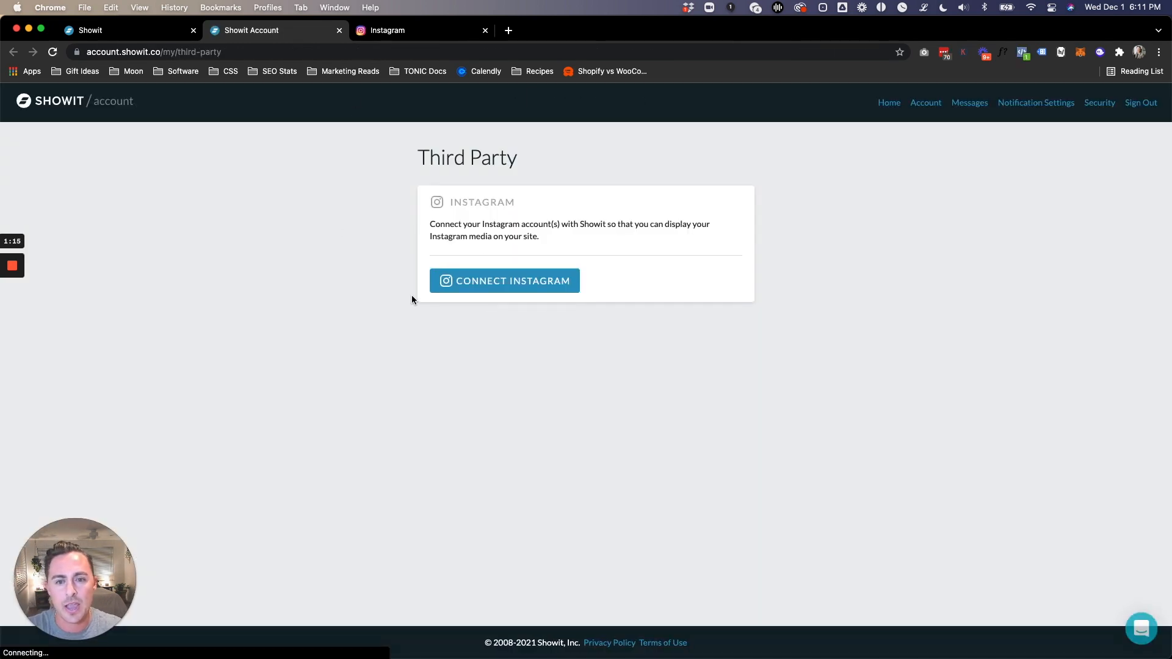
pyautogui.click(500, 281)
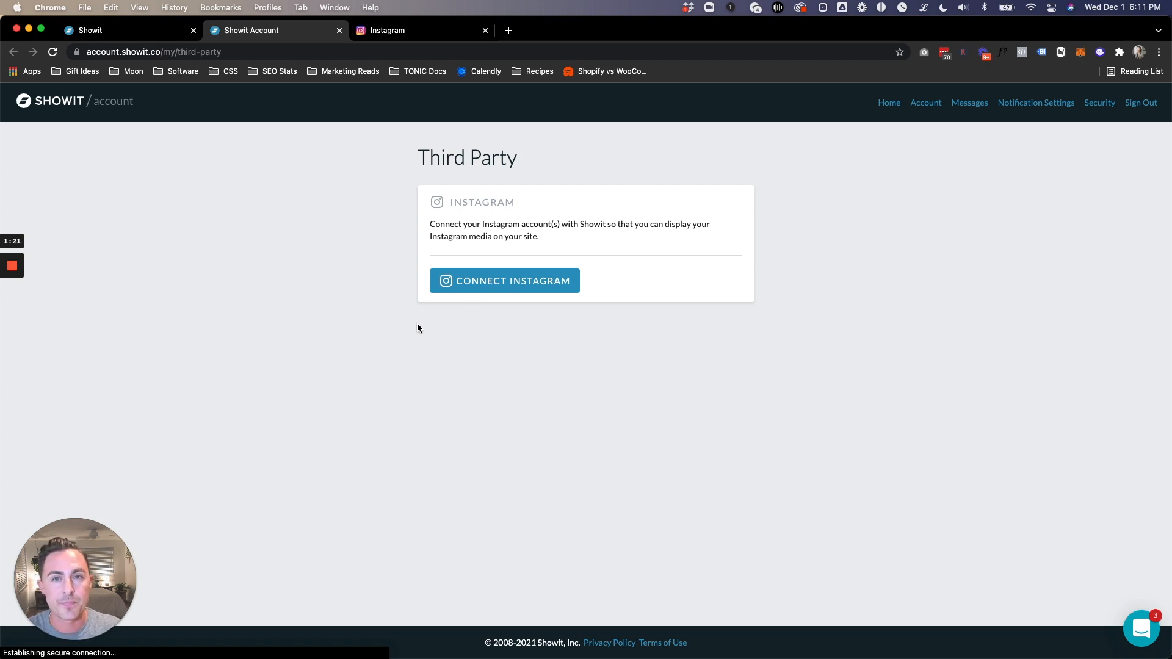
pyautogui.click(504, 280)
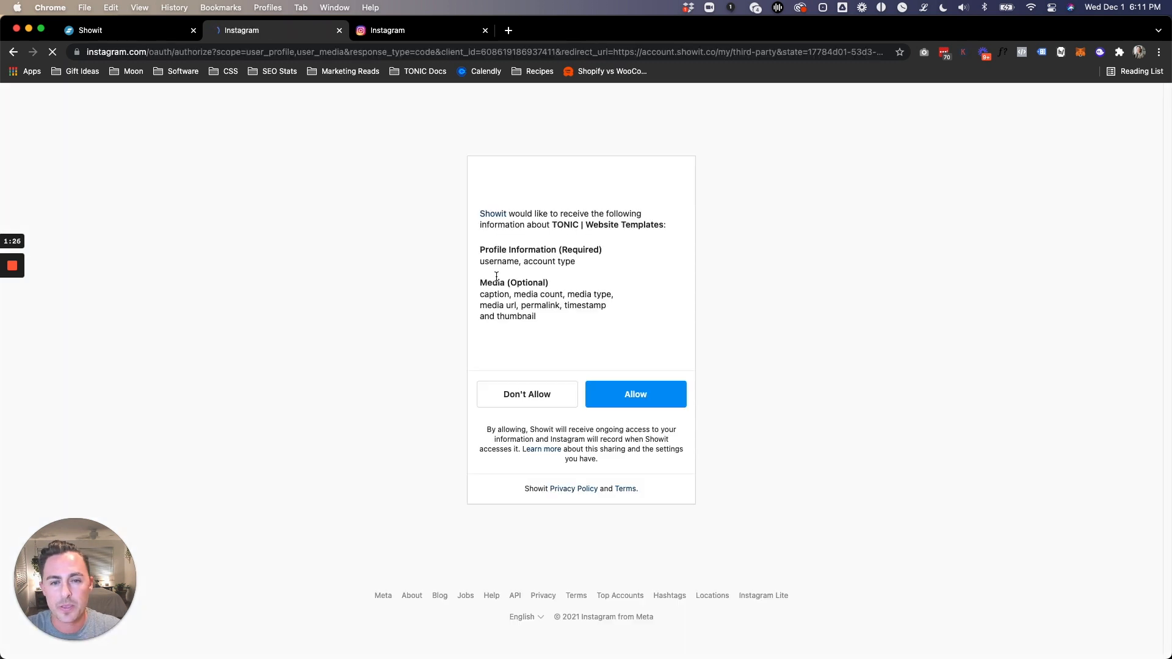
pyautogui.click(634, 409)
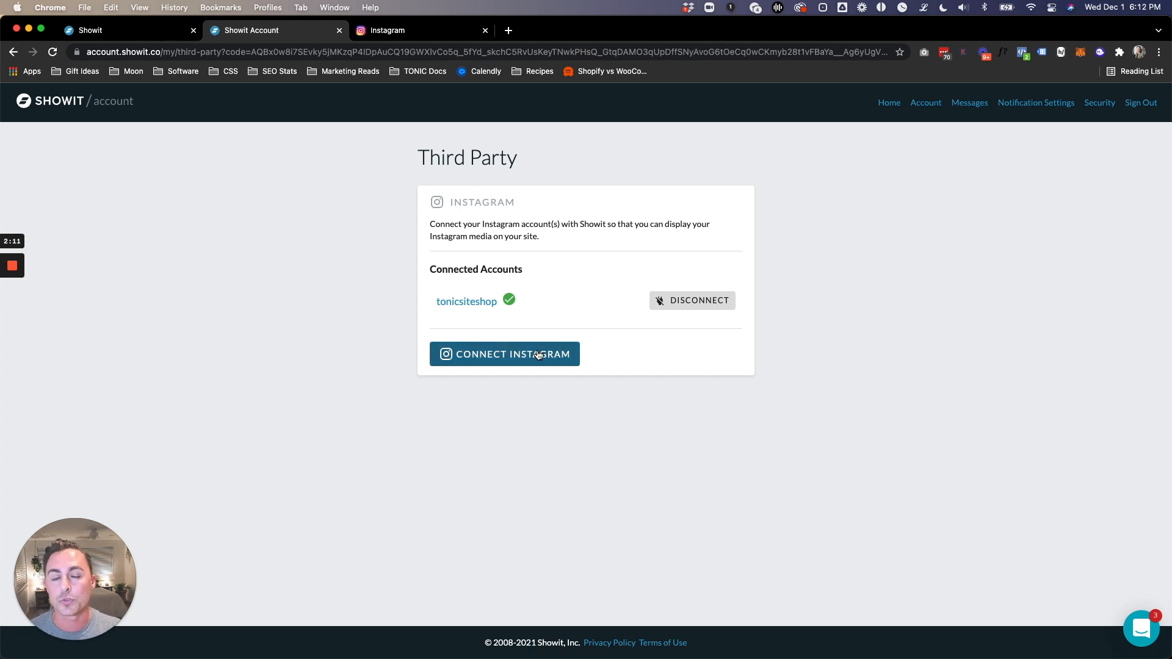
pyautogui.click(131, 28)
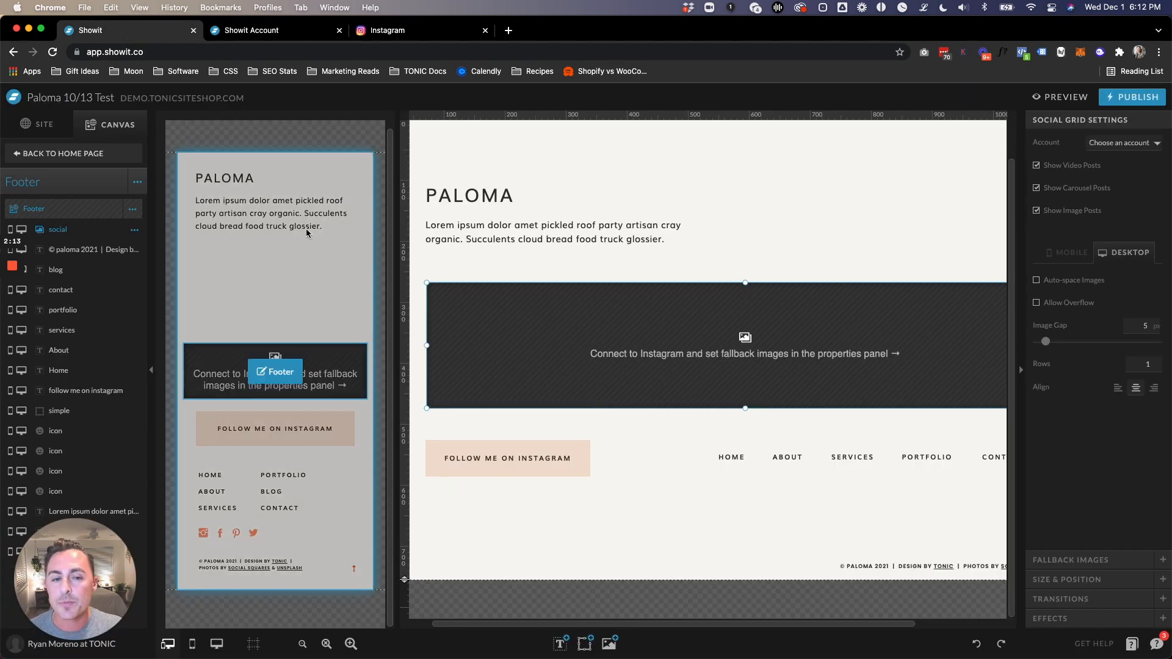
pyautogui.click(1127, 144)
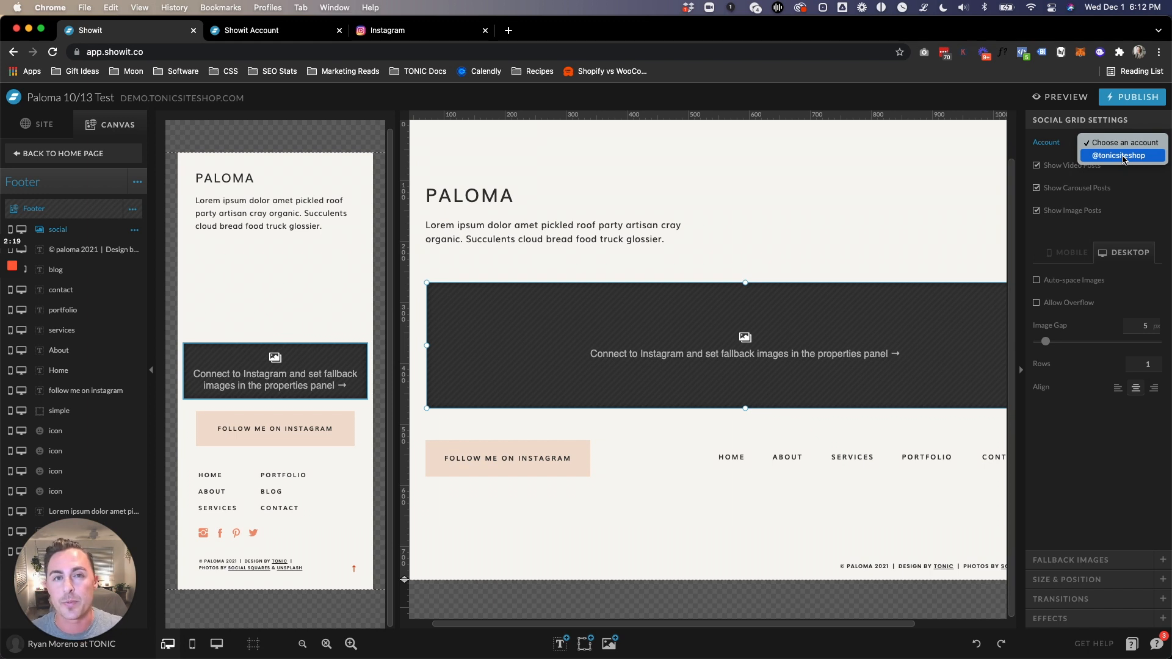
pyautogui.click(1122, 156)
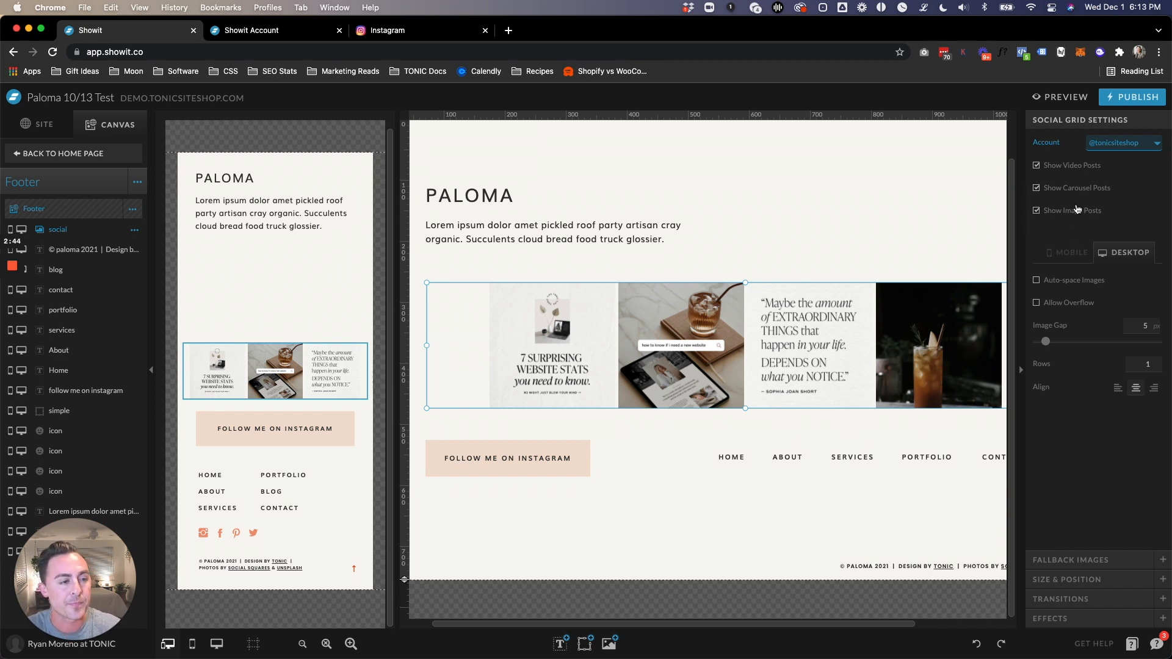
pyautogui.click(1059, 254)
pyautogui.click(1111, 257)
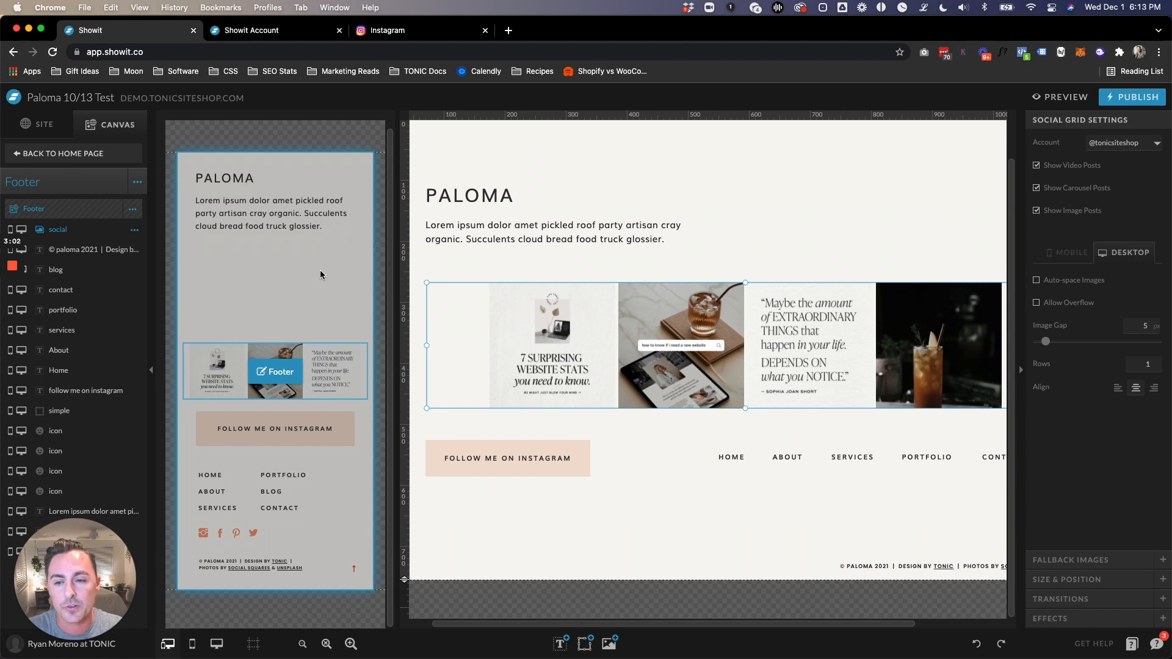
# Resize the social grid on mobile to fill the area between the footer text and the Follow Me on Instagram button
pyautogui.click(320, 270)
pyautogui.moveTo(275, 343); pyautogui.dragTo(283, 259)
pyautogui.moveTo(367, 330); pyautogui.dragTo(347, 333)
pyautogui.moveTo(278, 316); pyautogui.dragTo(286, 316)
pyautogui.moveTo(276, 260); pyautogui.dragTo(278, 251)
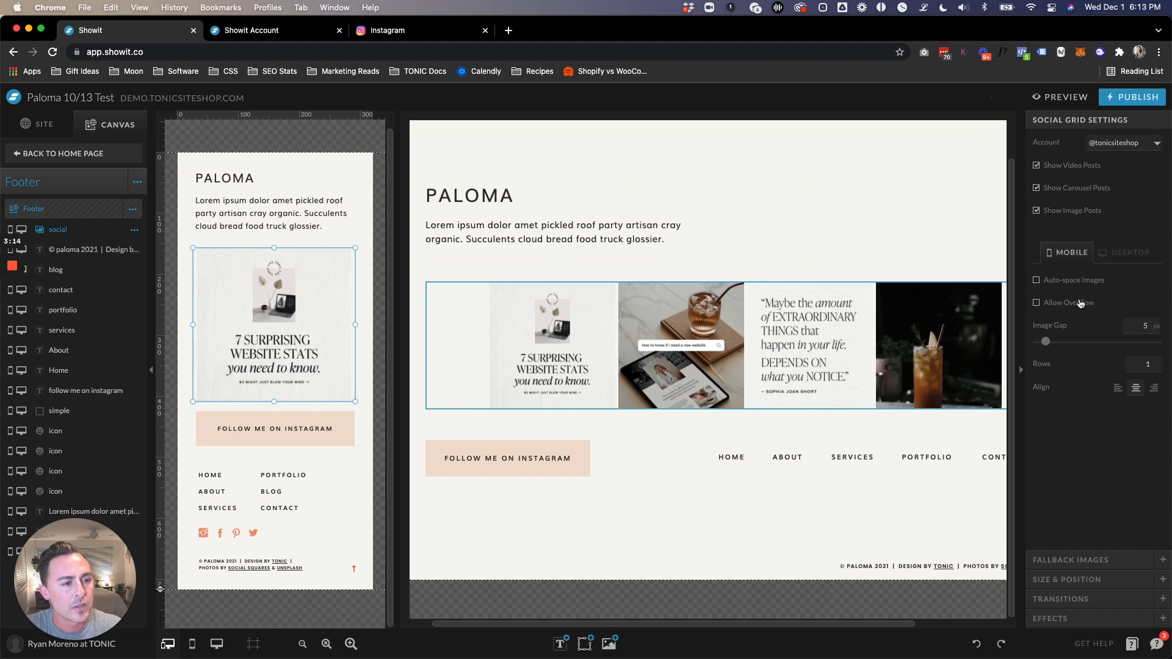
# Set the mobile social grid to 3 rows and narrow it so it shows two images per row
pyautogui.click(1137, 364)
pyautogui.write('3')
pyautogui.click(1114, 449)
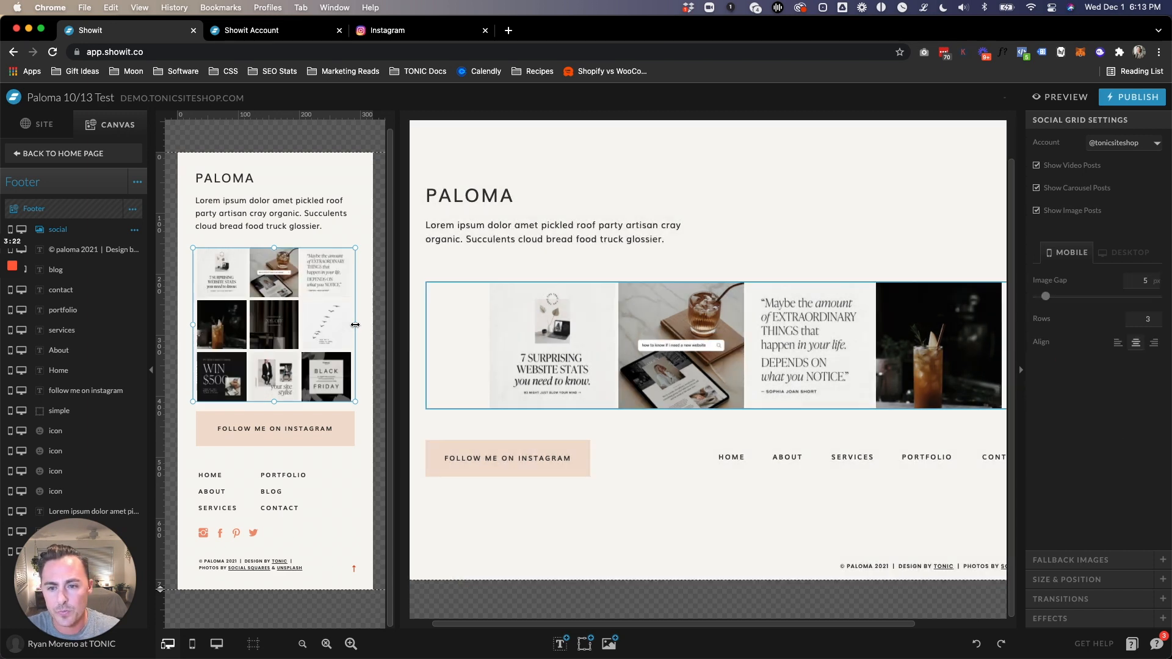
pyautogui.moveTo(356, 325); pyautogui.dragTo(301, 325)
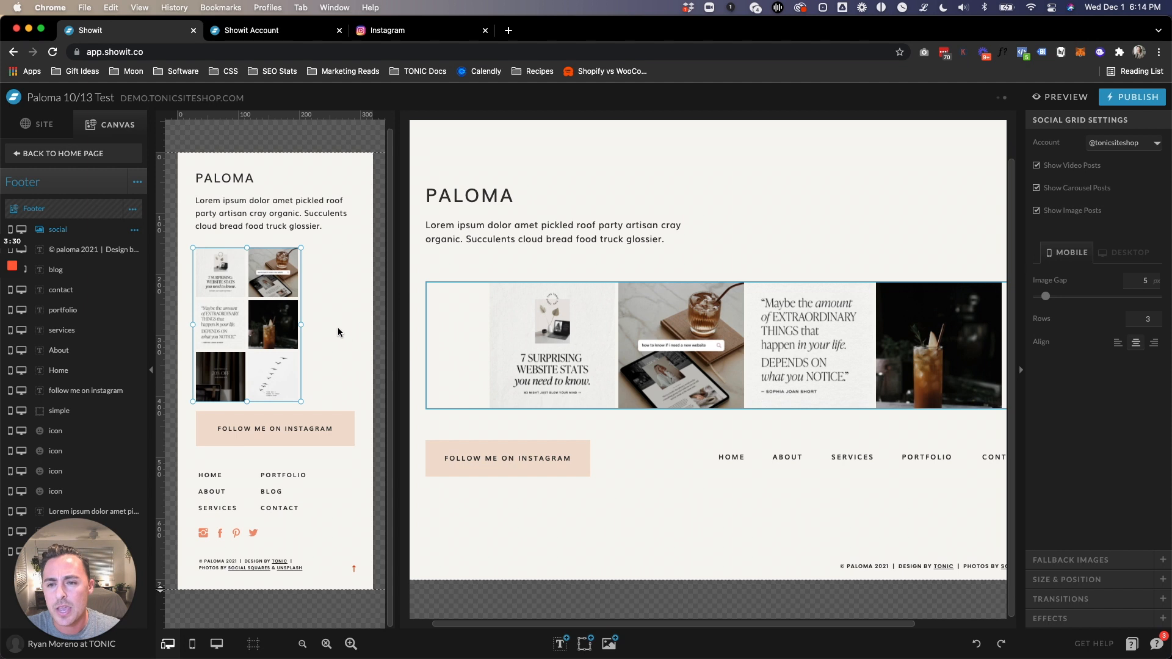
pyautogui.moveTo(302, 244); pyautogui.dragTo(299, 272)
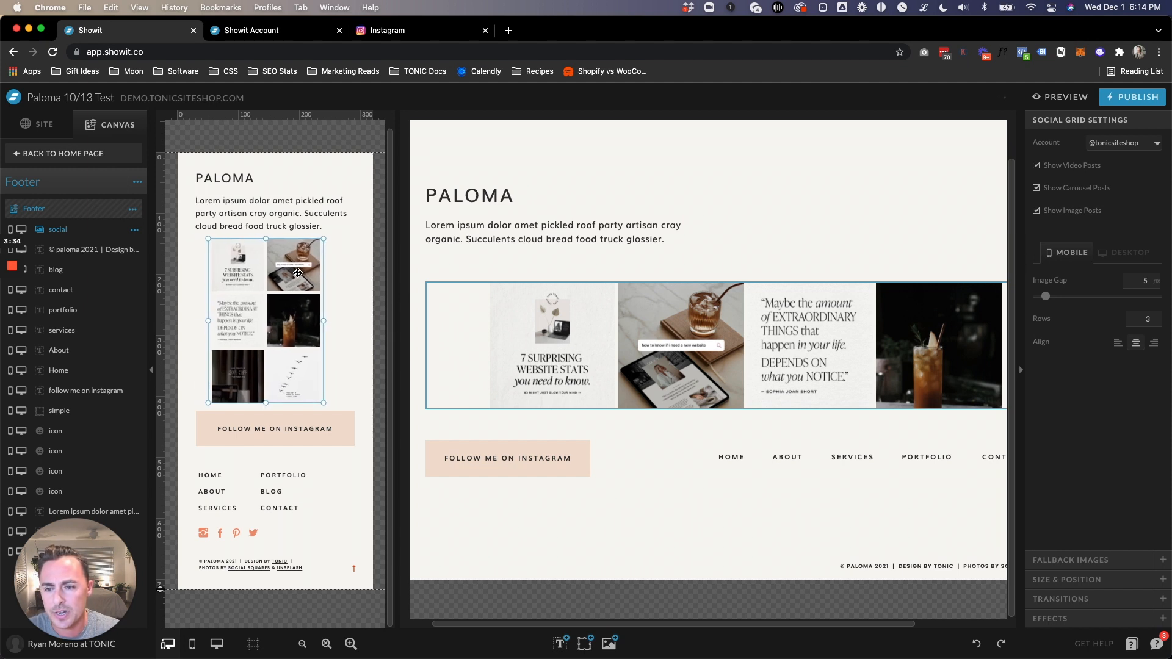
pyautogui.click(358, 292)
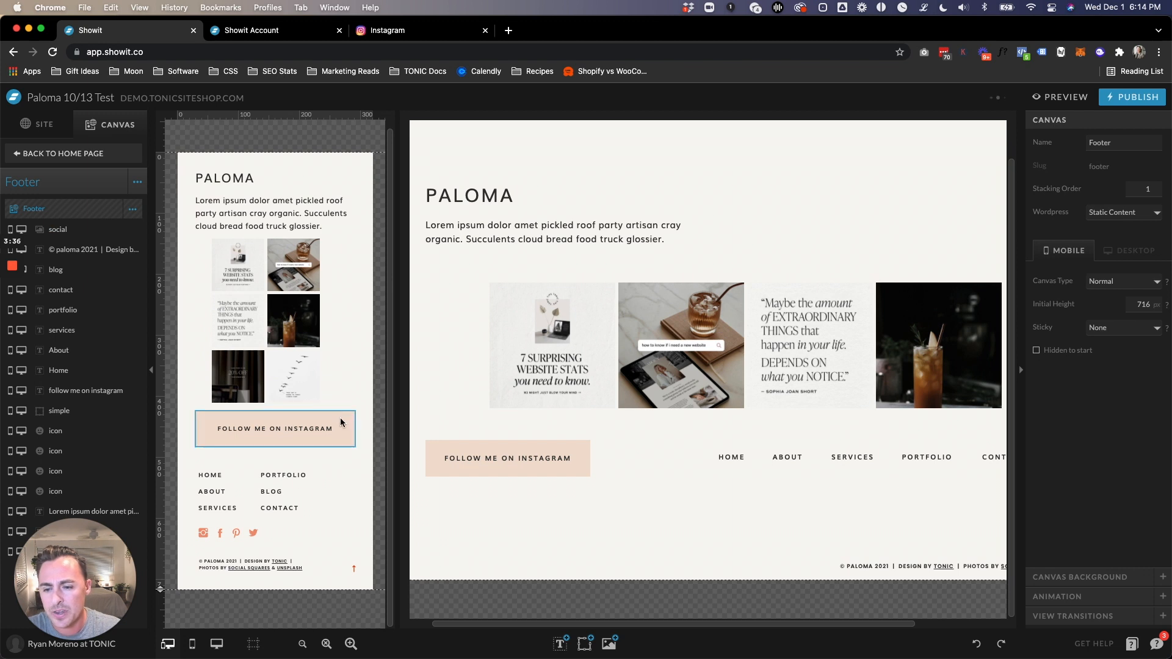
# Lengthen the mobile footer canvas and move the Instagram button, links, icons and copyright text down to make room for the grid
pyautogui.moveTo(160, 589); pyautogui.dragTo(160, 621)
pyautogui.moveTo(357, 562); pyautogui.dragTo(196, 398)
pyautogui.moveTo(274, 400); pyautogui.dragTo(275, 507)
# Enlarge the mobile social grid to about 258 by 383 px and place it at about X 25, Y 152
pyautogui.click(277, 315)
pyautogui.moveTo(277, 315); pyautogui.dragTo(263, 314)
pyautogui.moveTo(308, 374); pyautogui.dragTo(350, 442)
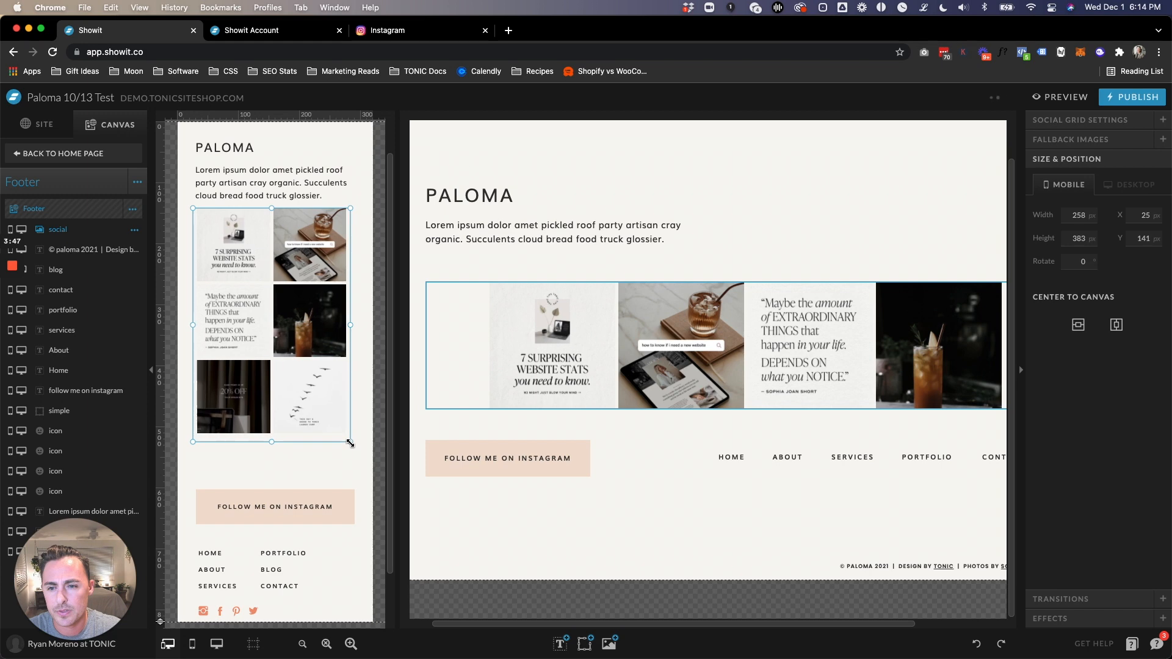
pyautogui.moveTo(321, 389); pyautogui.dragTo(323, 399)
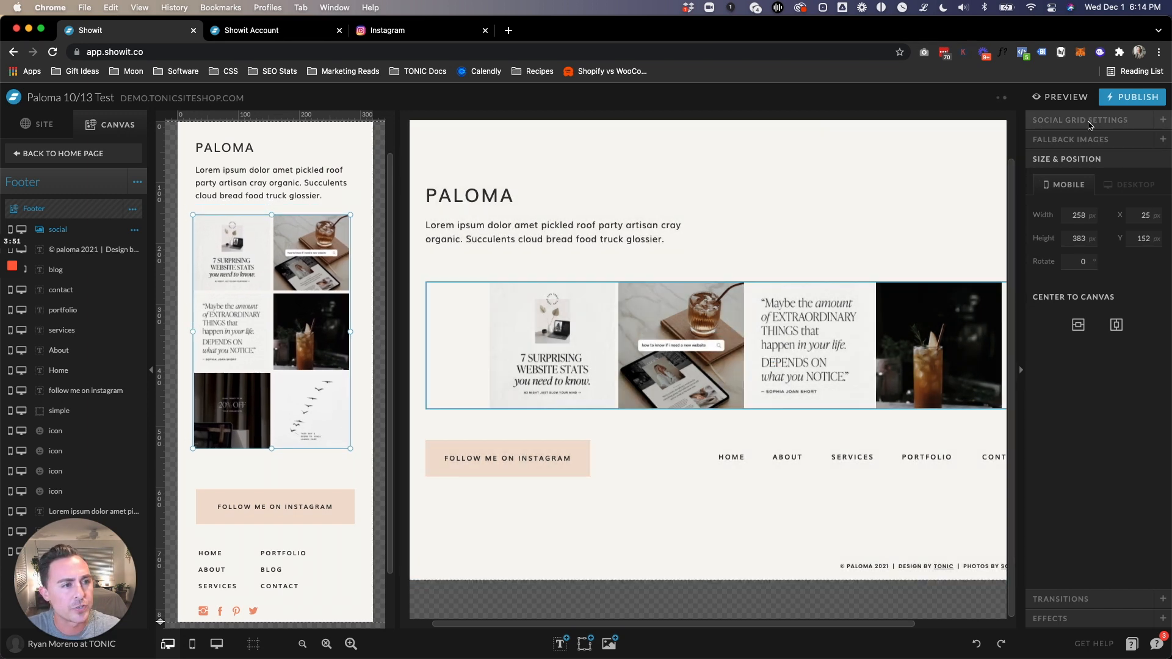
# Set the mobile social grid's image gap to 16 px
pyautogui.click(1091, 121)
pyautogui.moveTo(1045, 297); pyautogui.dragTo(1048, 298)
pyautogui.moveTo(1050, 297); pyautogui.dragTo(1059, 298)
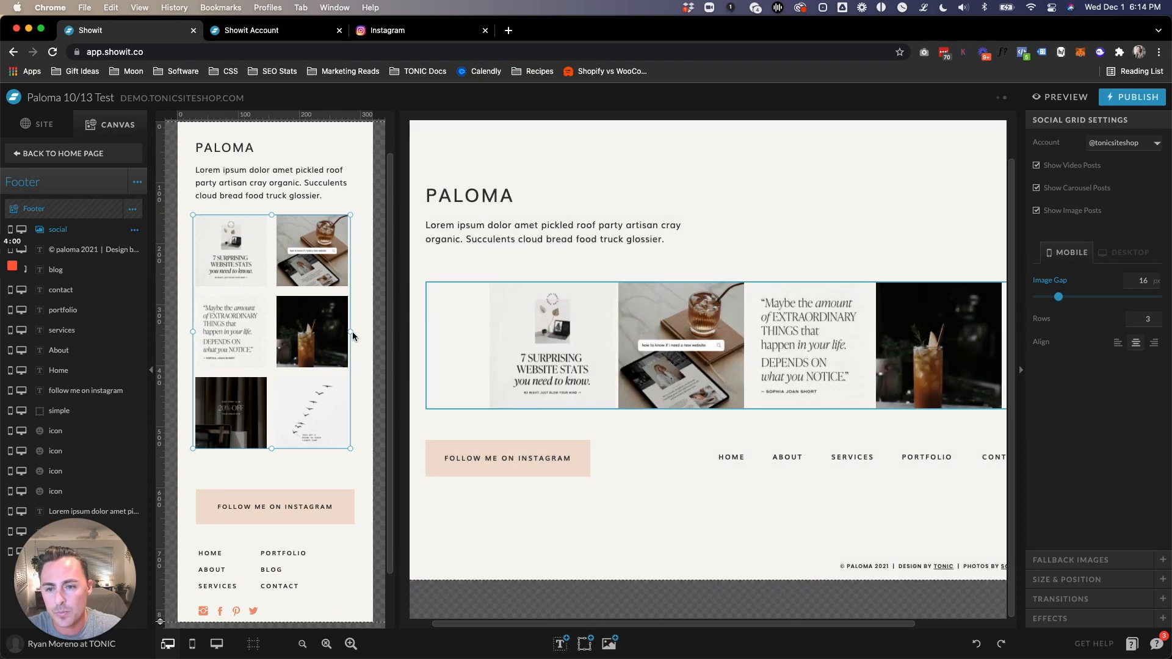
# Widen the mobile social grid to about 271 px and center it horizontally on the canvas
pyautogui.click(352, 333)
pyautogui.click(350, 332)
pyautogui.moveTo(349, 333); pyautogui.dragTo(346, 332)
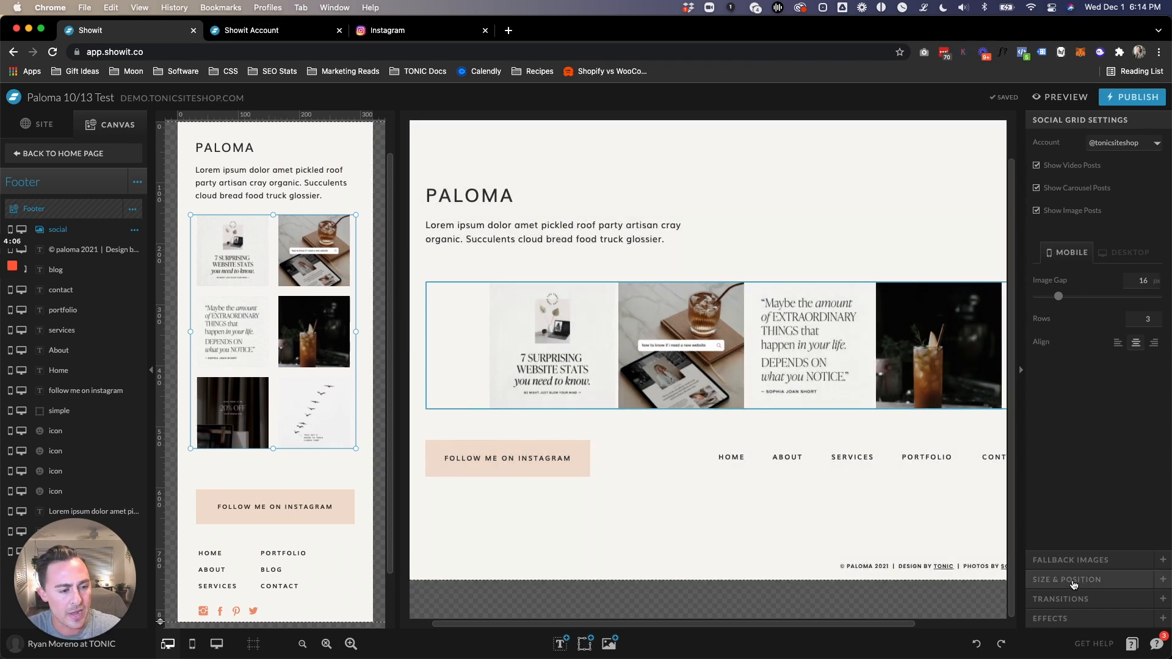
pyautogui.click(1075, 585)
pyautogui.click(1116, 325)
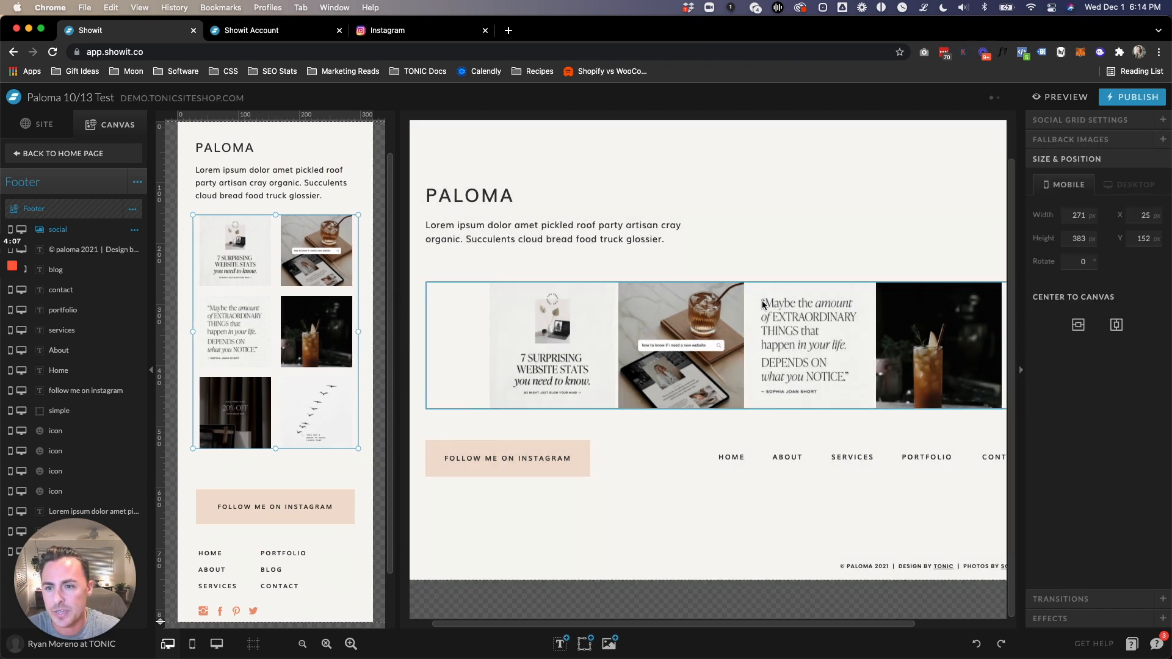
pyautogui.click(363, 271)
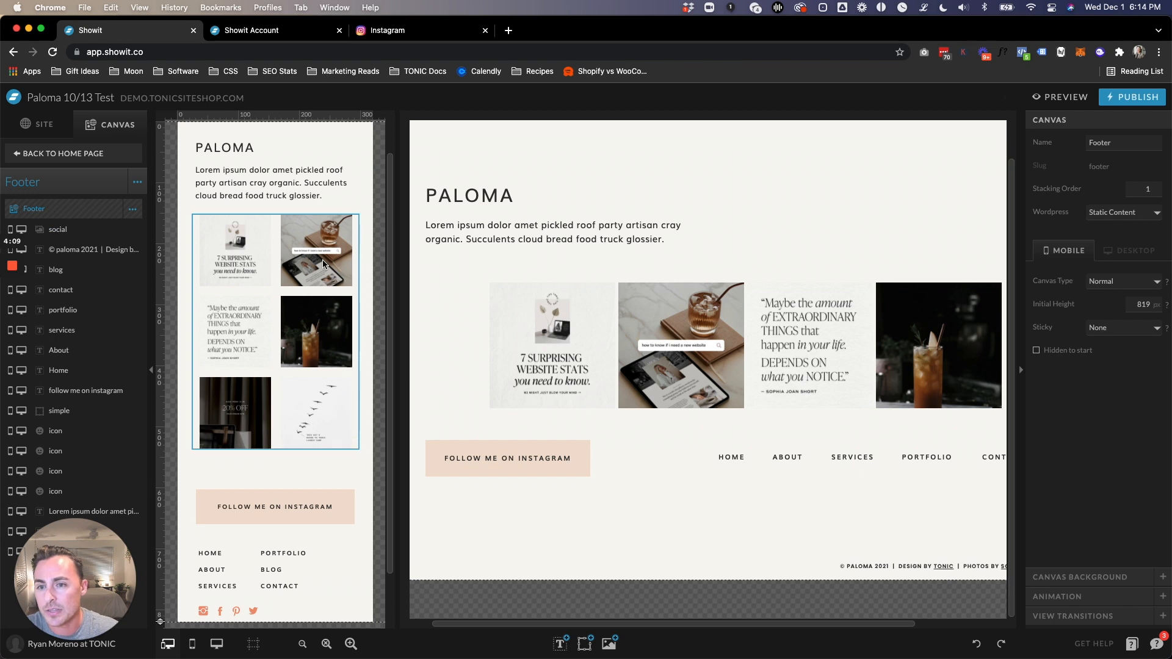
# Move the mobile footer elements below the grid up closer to it and adjust the canvas height to about 853 px
pyautogui.scroll(-2, 331, 534)
pyautogui.moveTo(370, 600); pyautogui.dragTo(188, 423)
pyautogui.moveTo(269, 457); pyautogui.dragTo(268, 437)
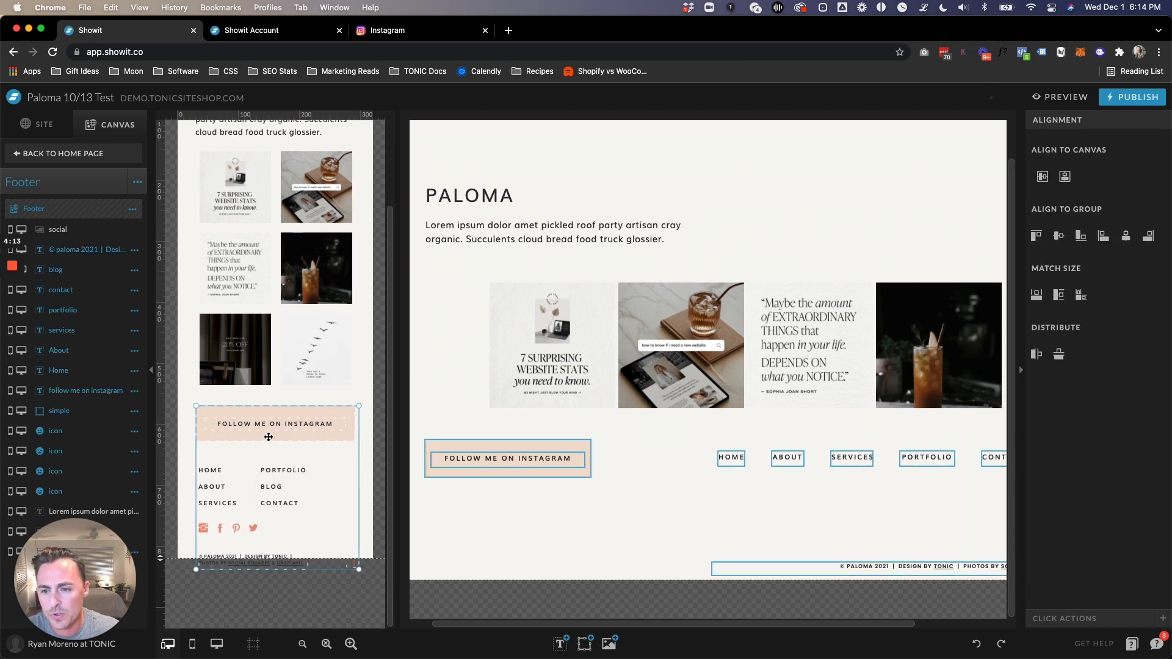
pyautogui.scroll(1, 263, 488)
pyautogui.moveTo(160, 584); pyautogui.dragTo(160, 603)
pyautogui.click(190, 575)
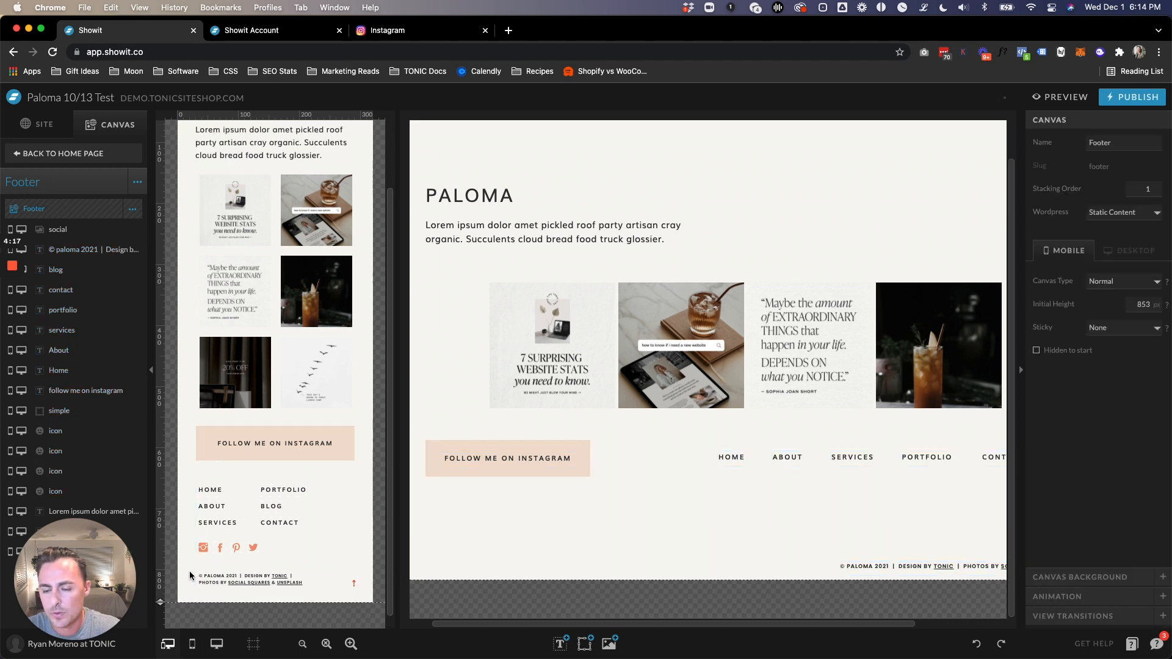
# Show only the desktop layout and set the desktop social grid's image gap to 16 px
pyautogui.scroll(3, 246, 476)
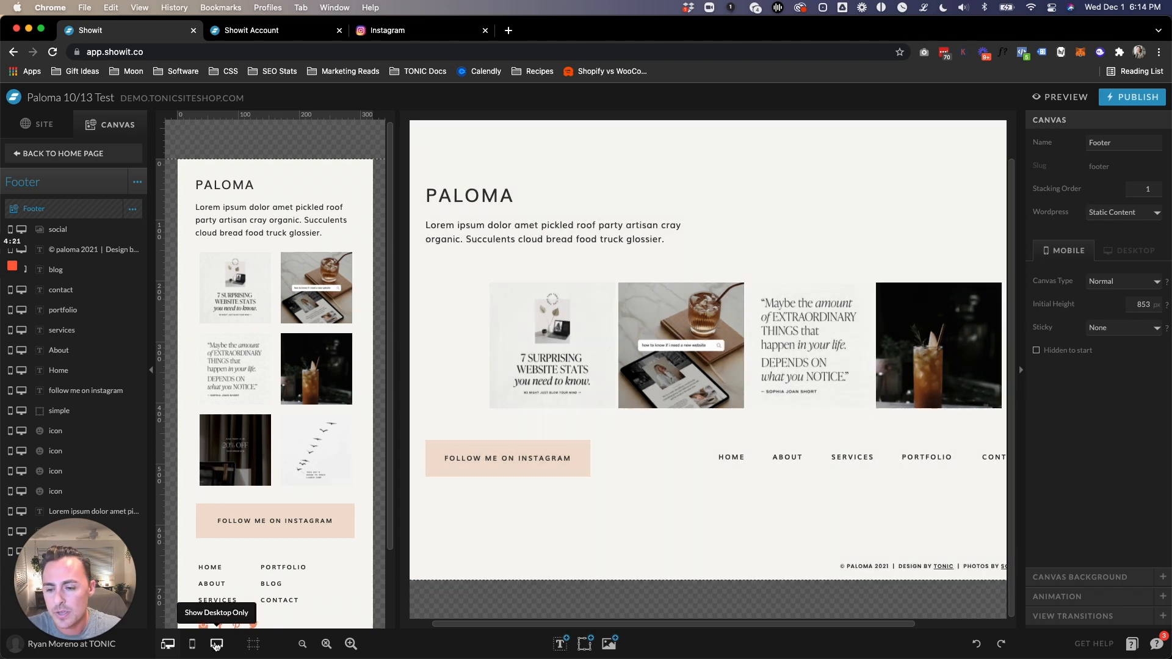
pyautogui.click(216, 649)
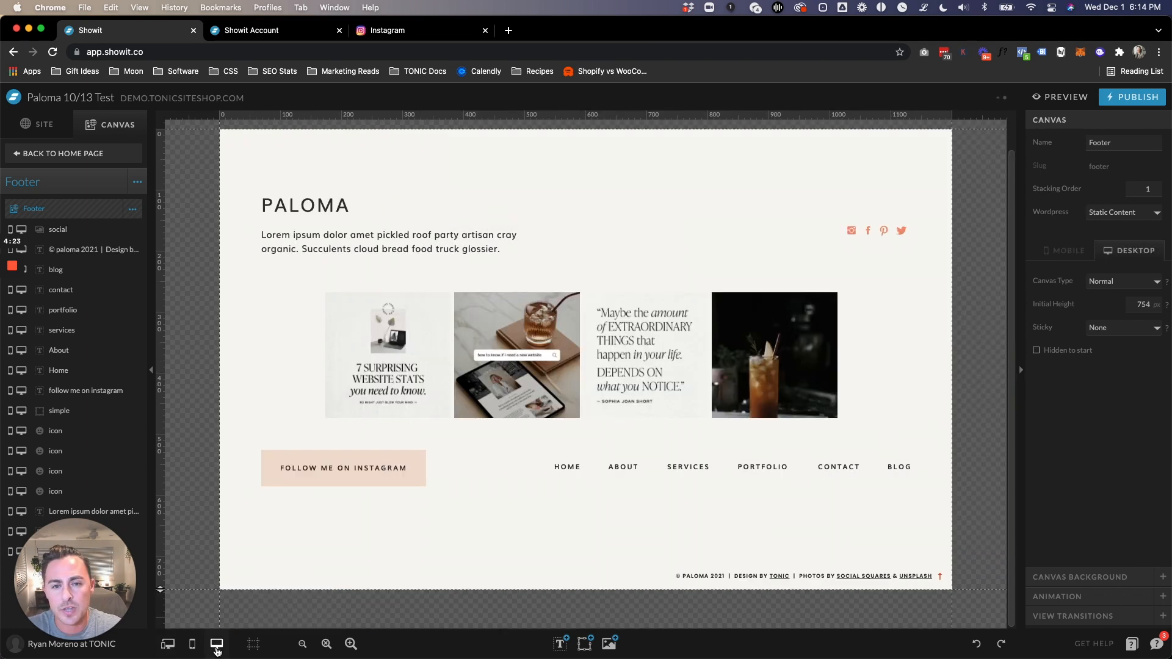
pyautogui.click(570, 359)
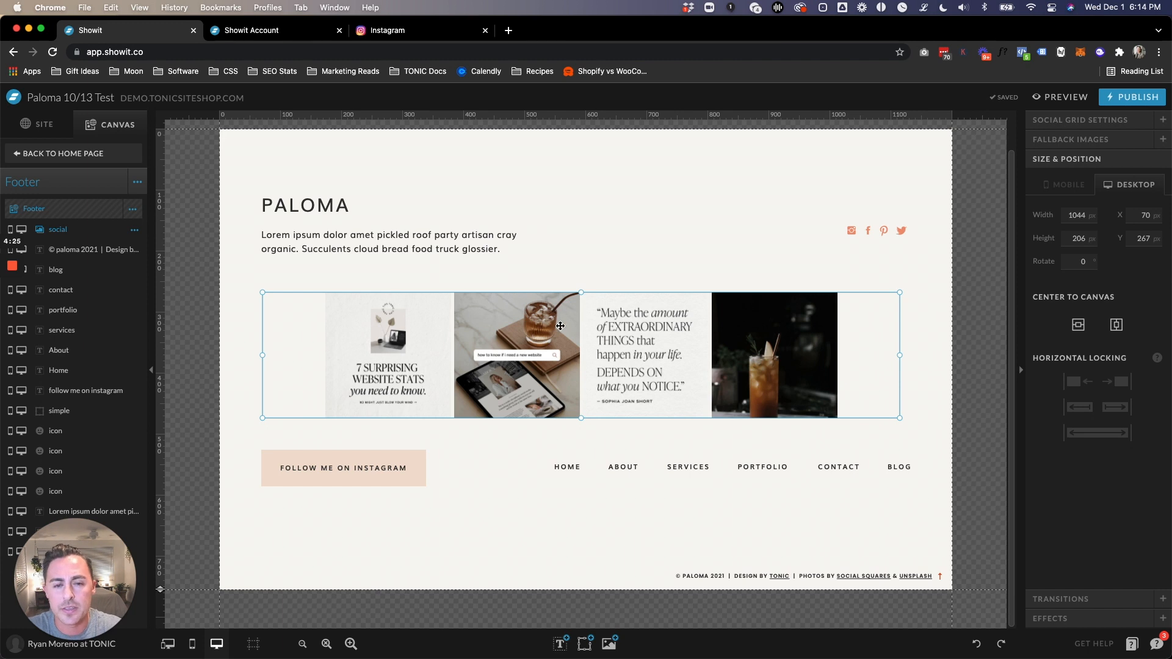
pyautogui.click(1077, 122)
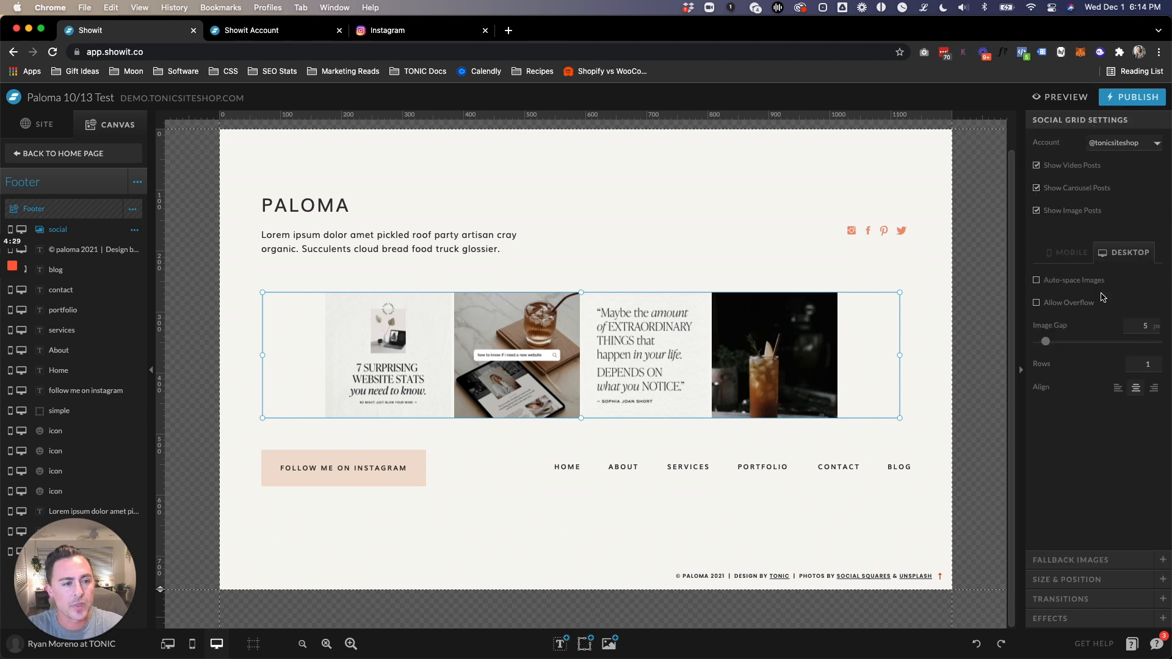
pyautogui.moveTo(1047, 345); pyautogui.dragTo(1059, 343)
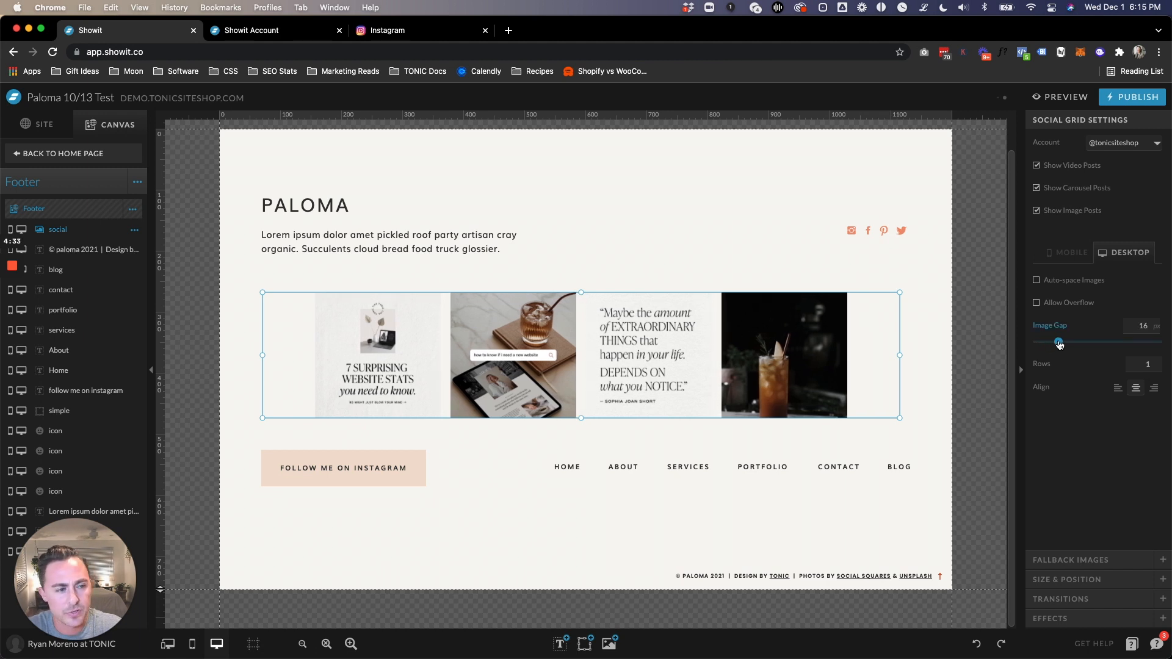
# Auto-space the desktop social grid's images and enlarge the grid to about 1049 by 234 px
pyautogui.click(1066, 281)
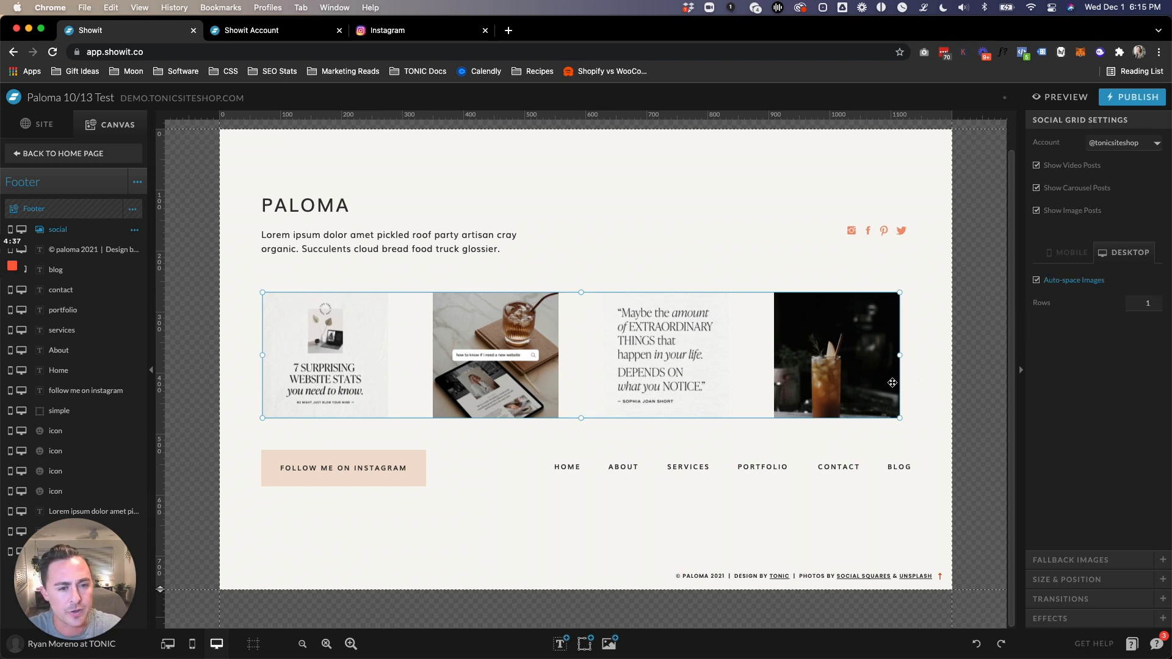
pyautogui.moveTo(902, 355); pyautogui.dragTo(902, 355)
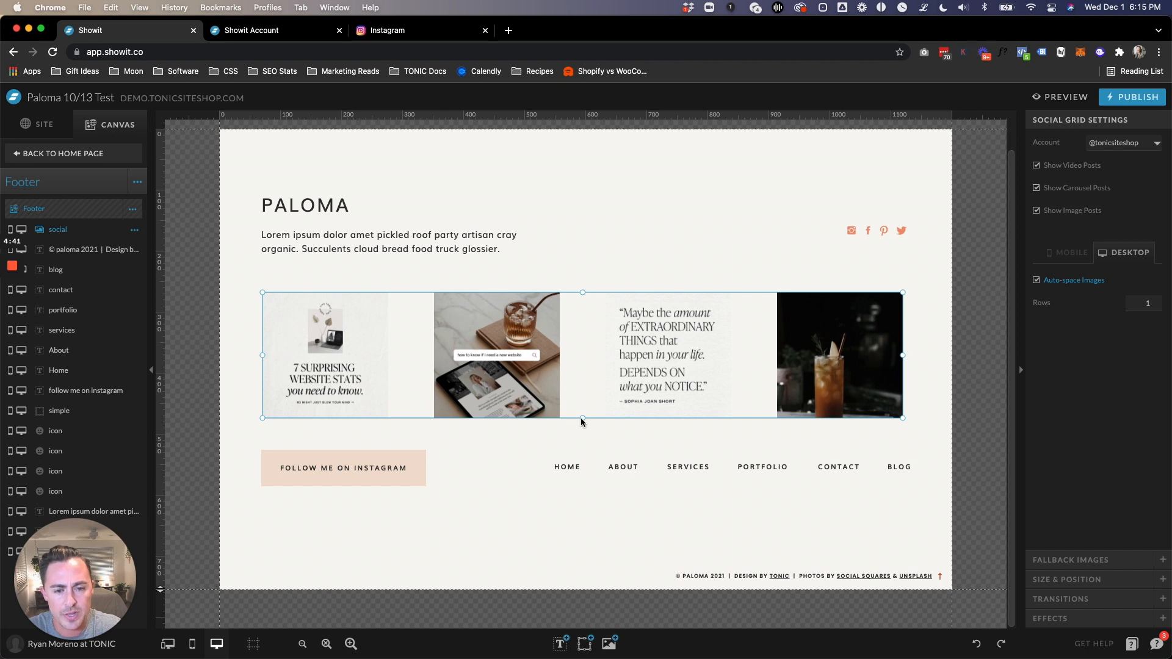
pyautogui.moveTo(582, 419); pyautogui.dragTo(581, 435)
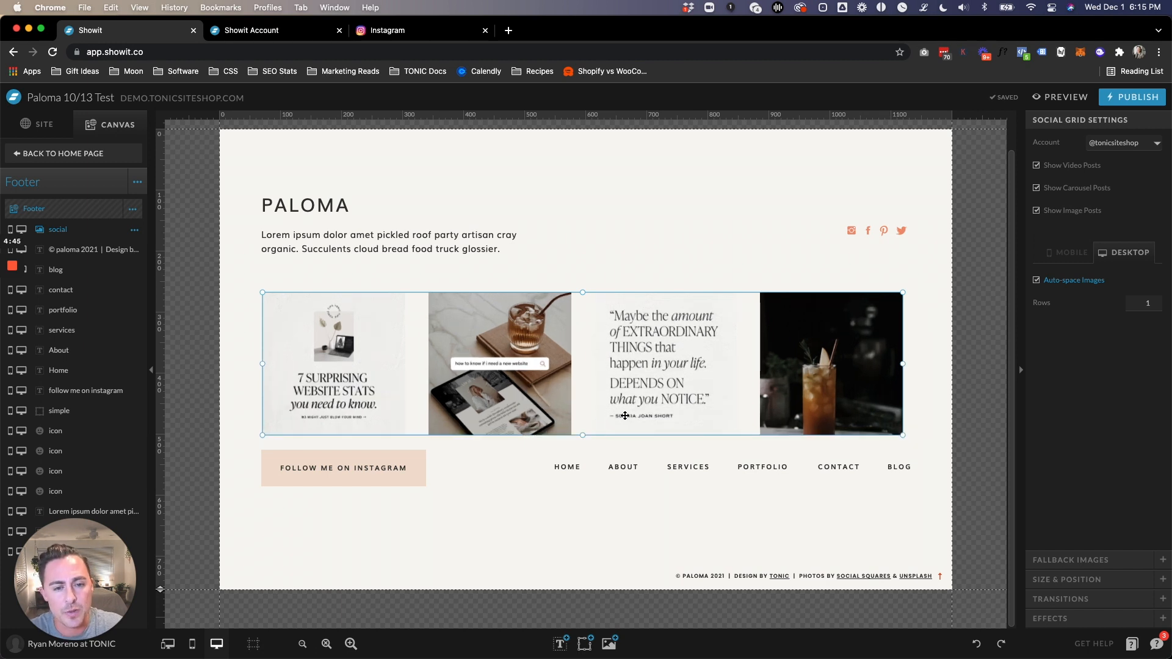
# Center the desktop social grid horizontally on the canvas and move it up to a Y position of about 243 px
pyautogui.click(1068, 583)
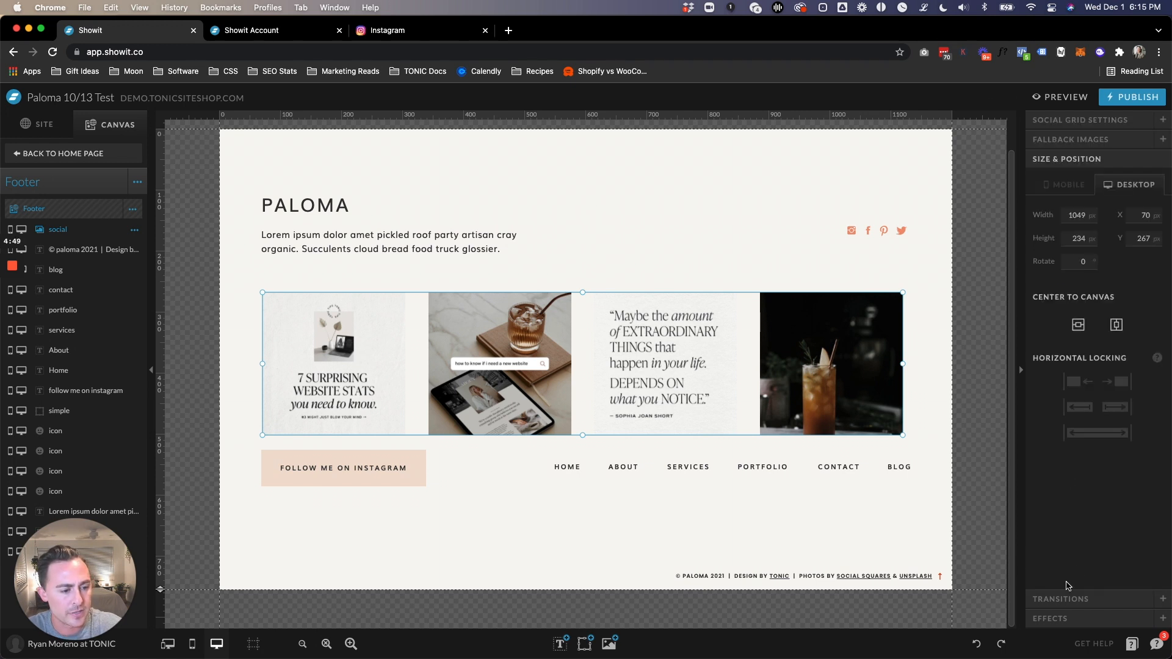
pyautogui.click(1115, 325)
pyautogui.moveTo(607, 351); pyautogui.dragTo(610, 337)
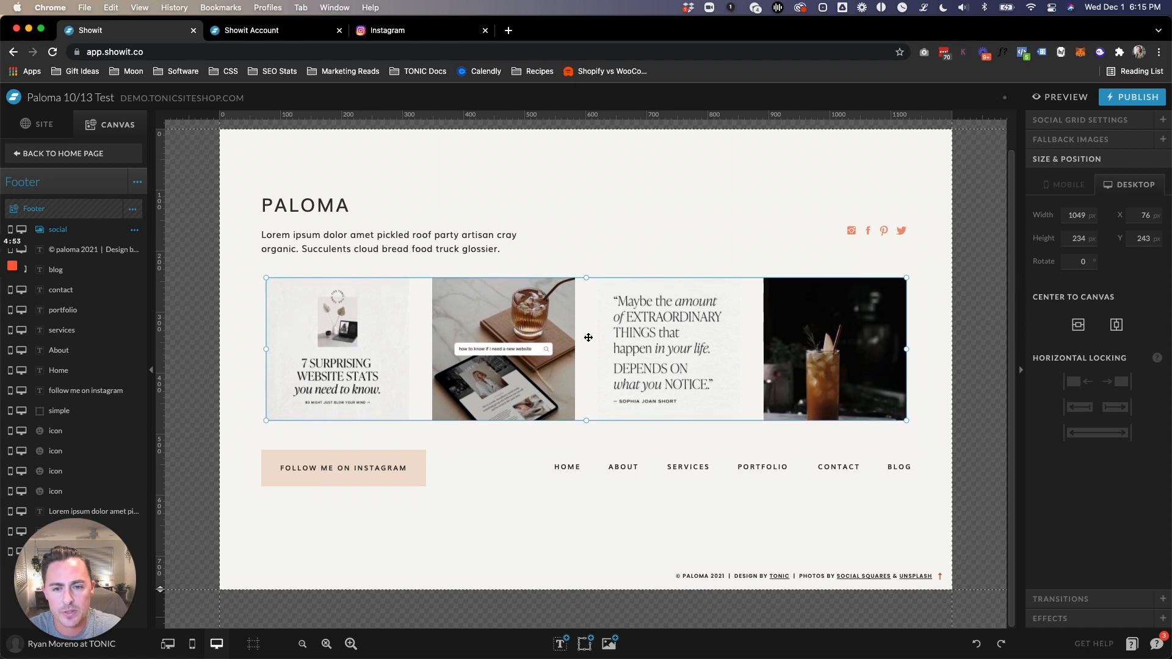
pyautogui.click(256, 317)
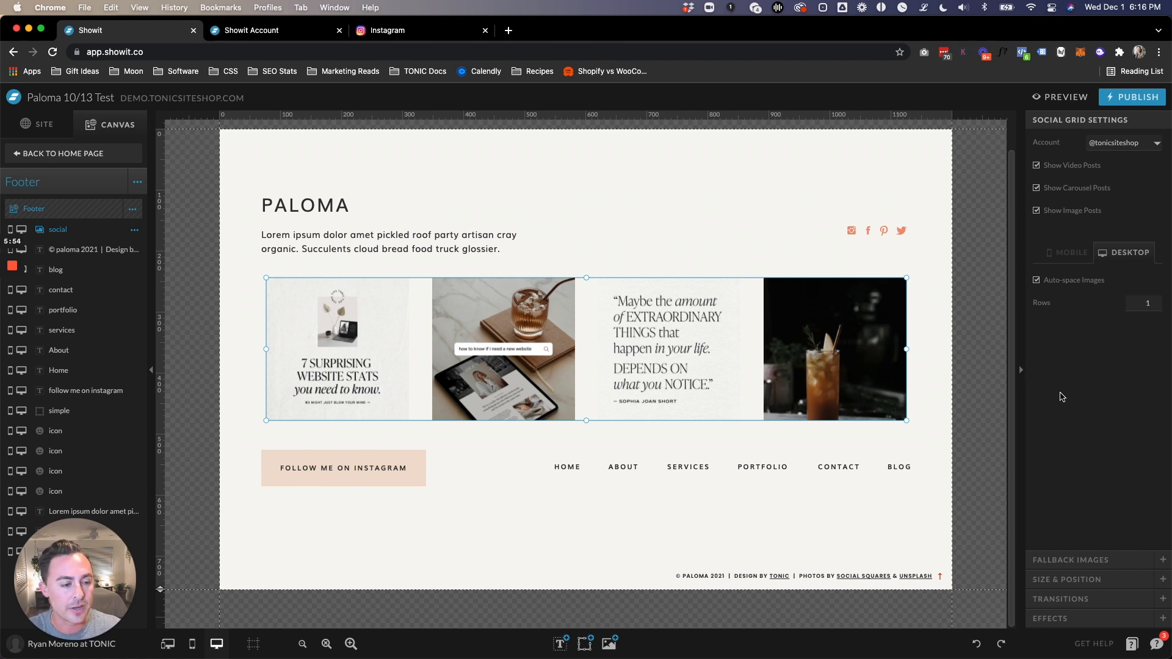
# Add the first six images of the Paloma Set folder as the social grid's fallback images and save the gallery
pyautogui.click(1073, 562)
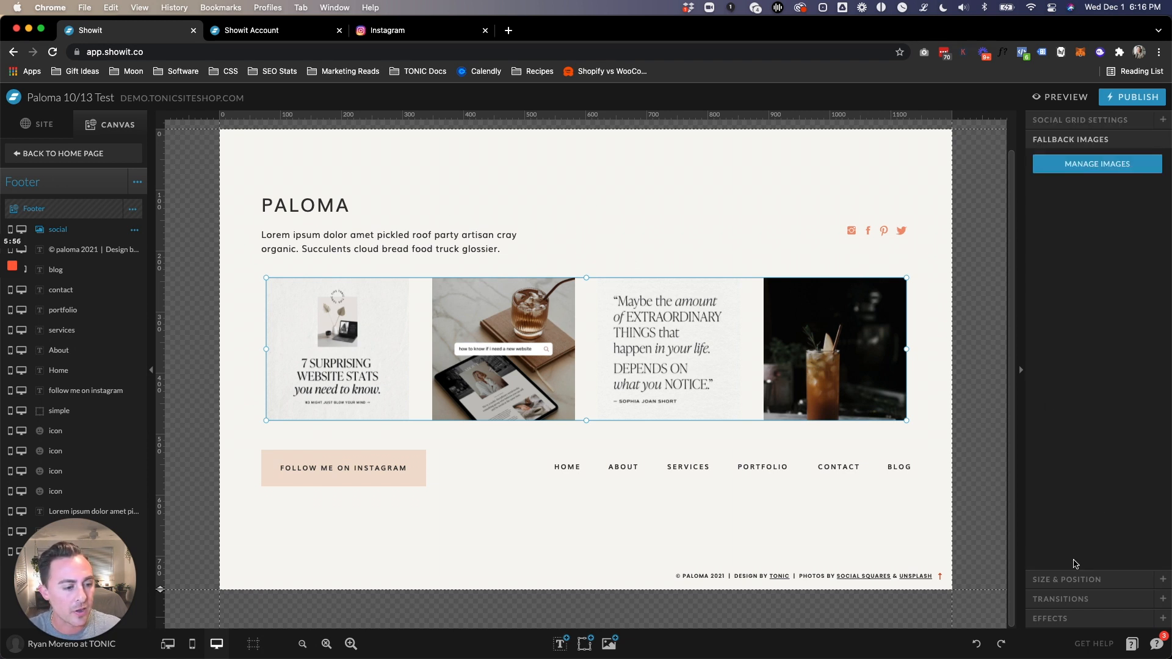
pyautogui.click(1097, 164)
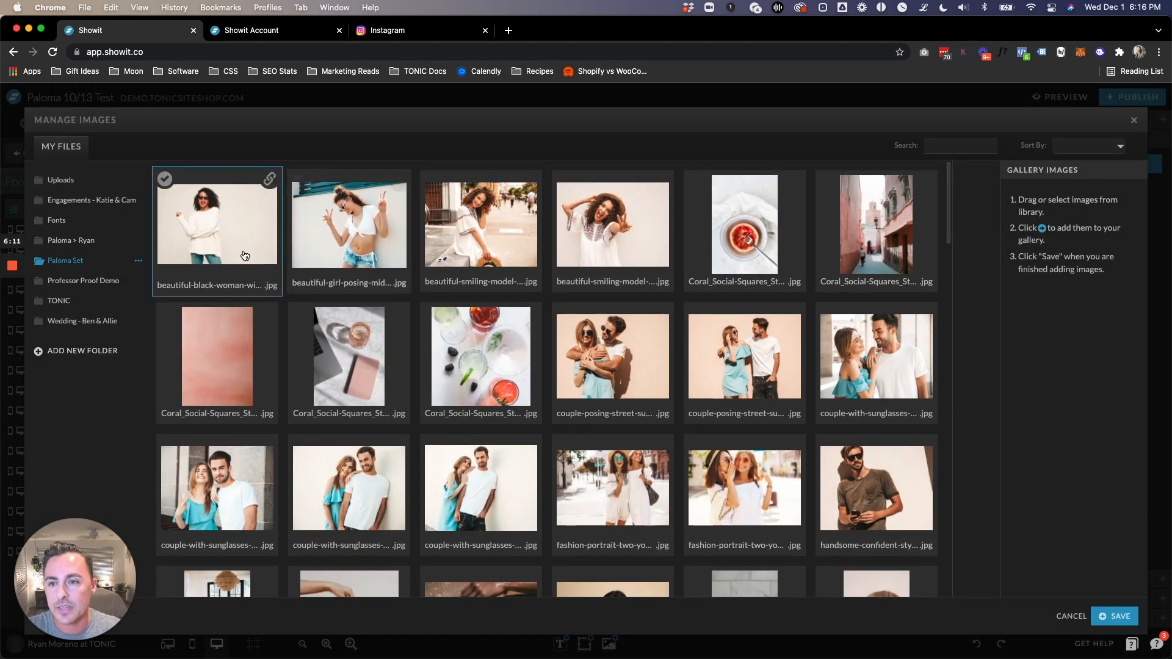
pyautogui.click(464, 364)
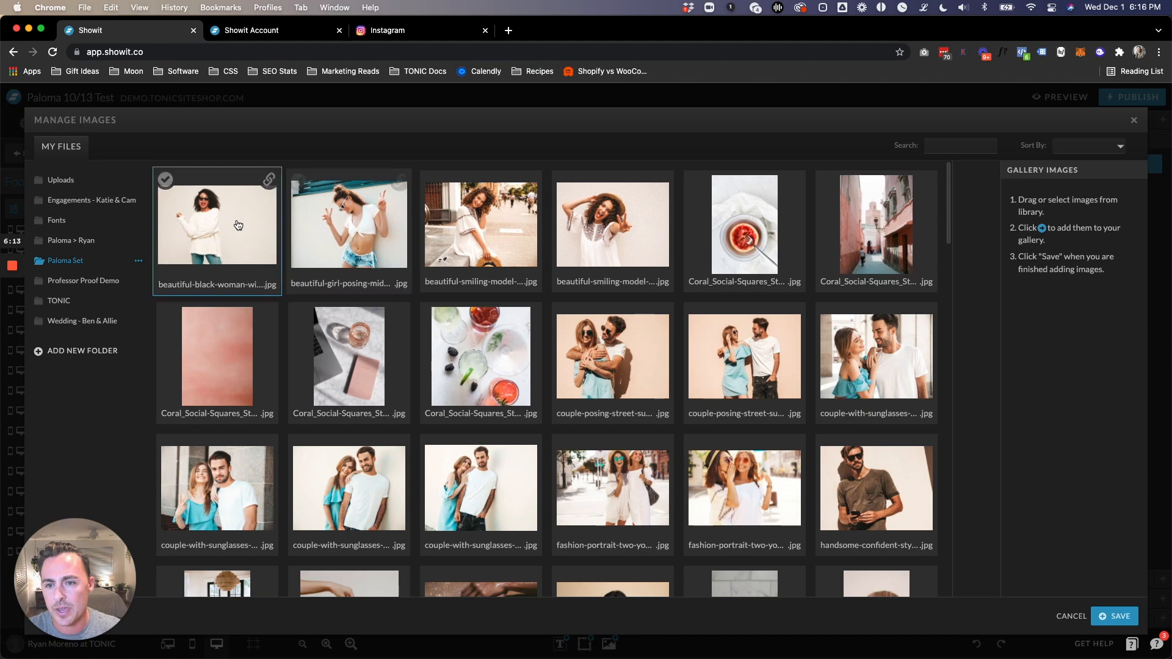
pyautogui.click(217, 224)
pyautogui.click(349, 224)
pyautogui.click(481, 224)
pyautogui.click(613, 224)
pyautogui.click(887, 232)
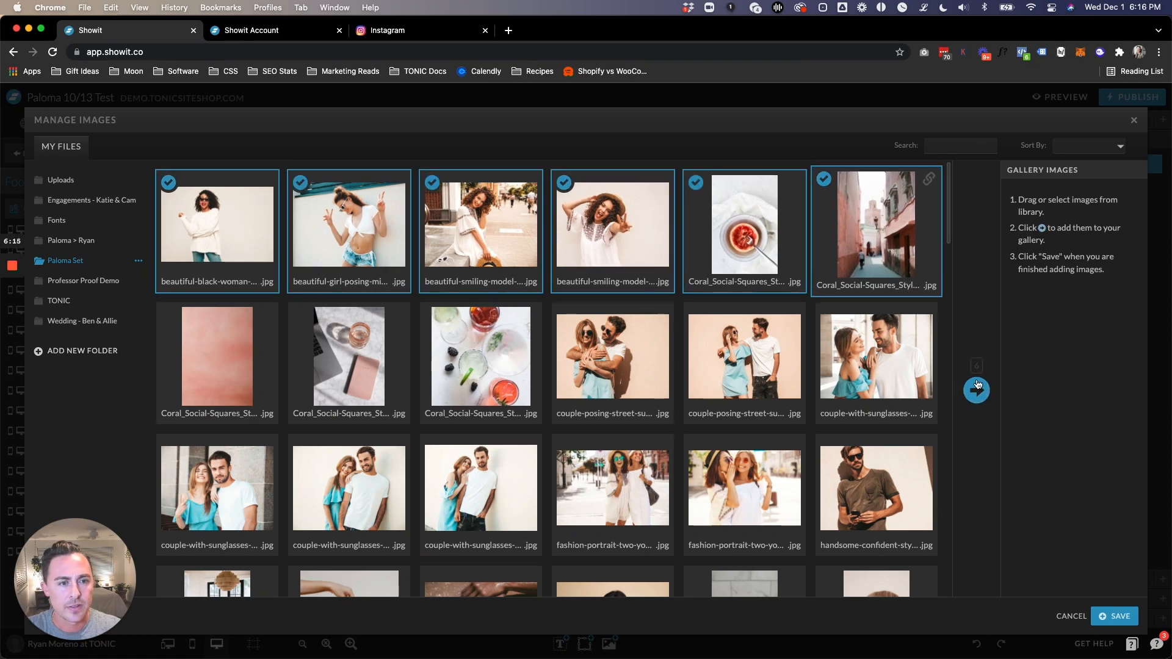
pyautogui.click(976, 390)
pyautogui.click(1120, 616)
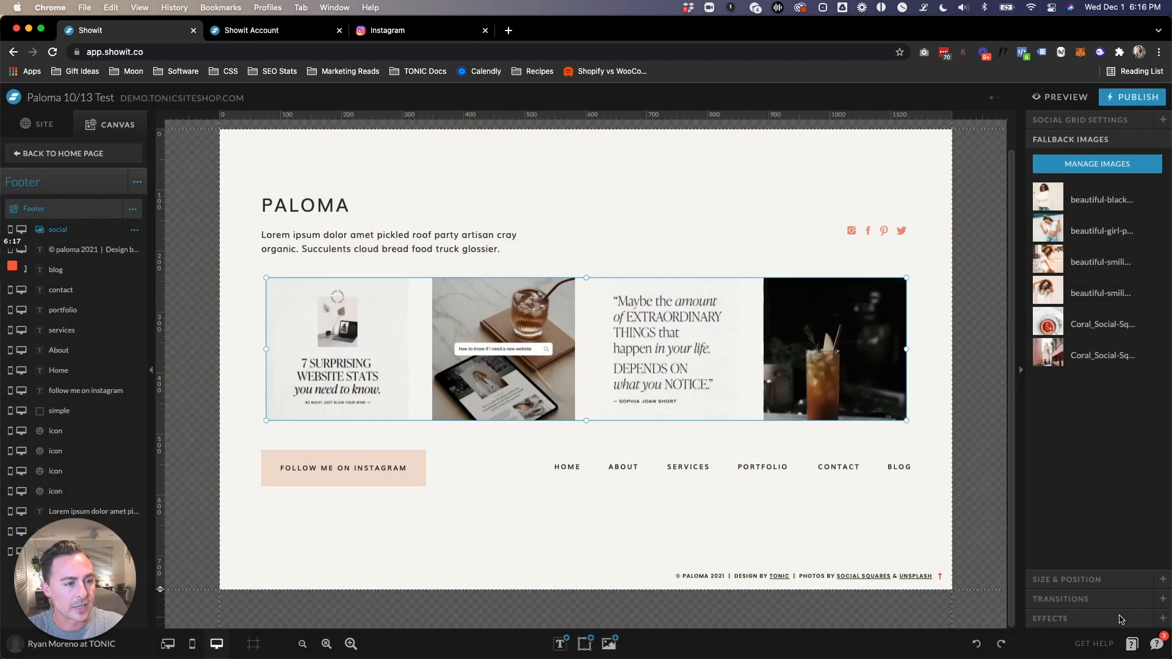
# Reset the social grid's account to "Choose an account" so that the grid uses its fallback images
pyautogui.click(1110, 124)
pyautogui.click(1117, 142)
pyautogui.click(1115, 135)
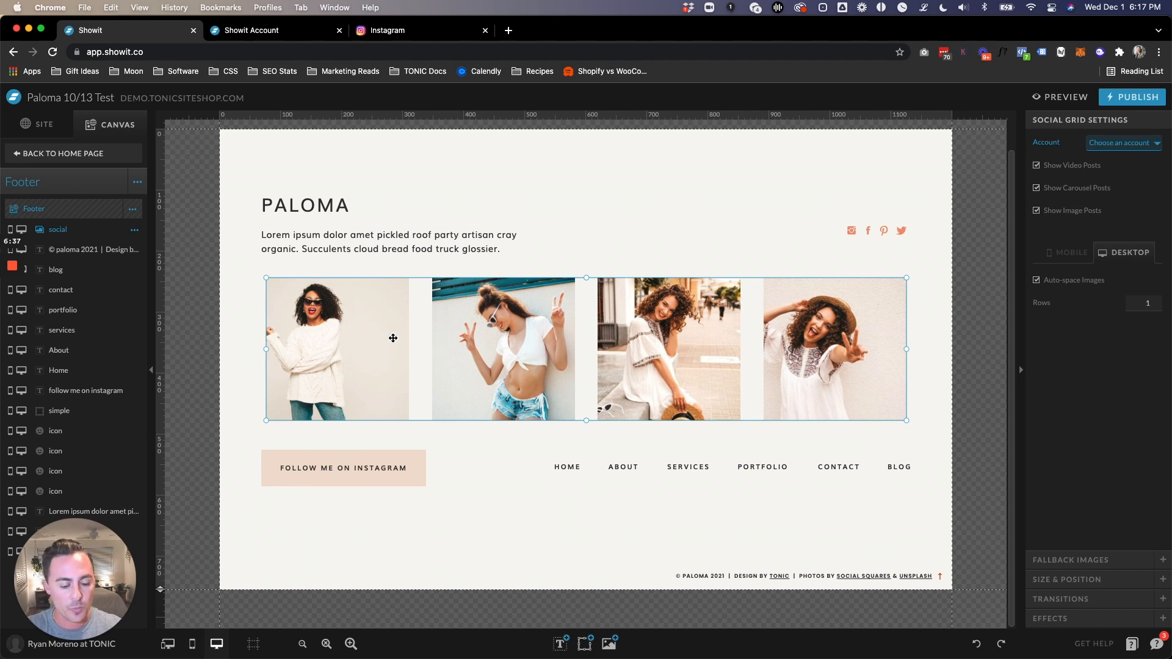
# Delete the social grid from the footer and undo the deletion
pyautogui.press('Delete')
pyautogui.press('super+z')
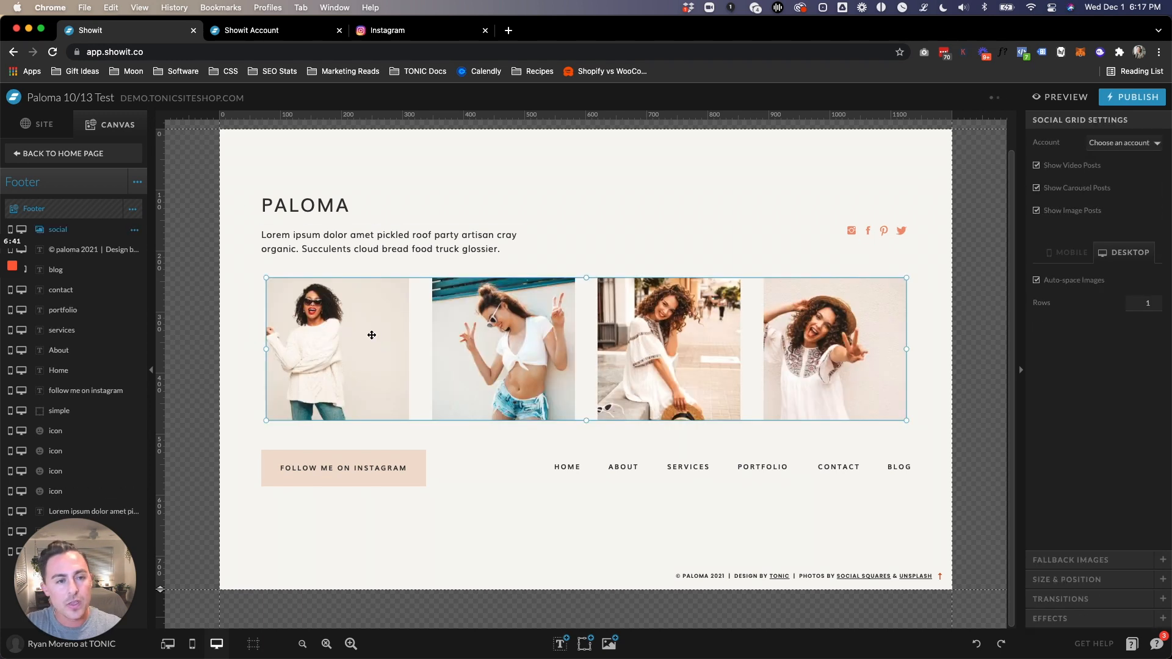